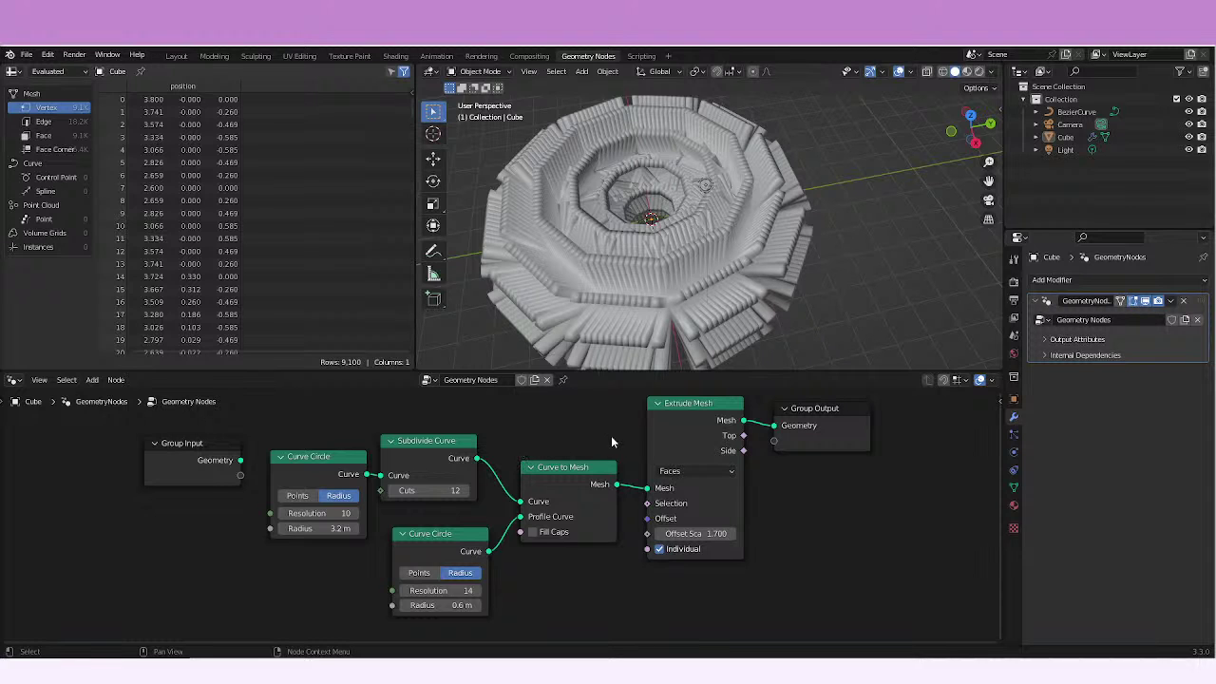
mouse_move(559, 424)
shift+middle_down()
mouse_move(614, 427)
mouse_move(564, 433)
shift+middle_up()
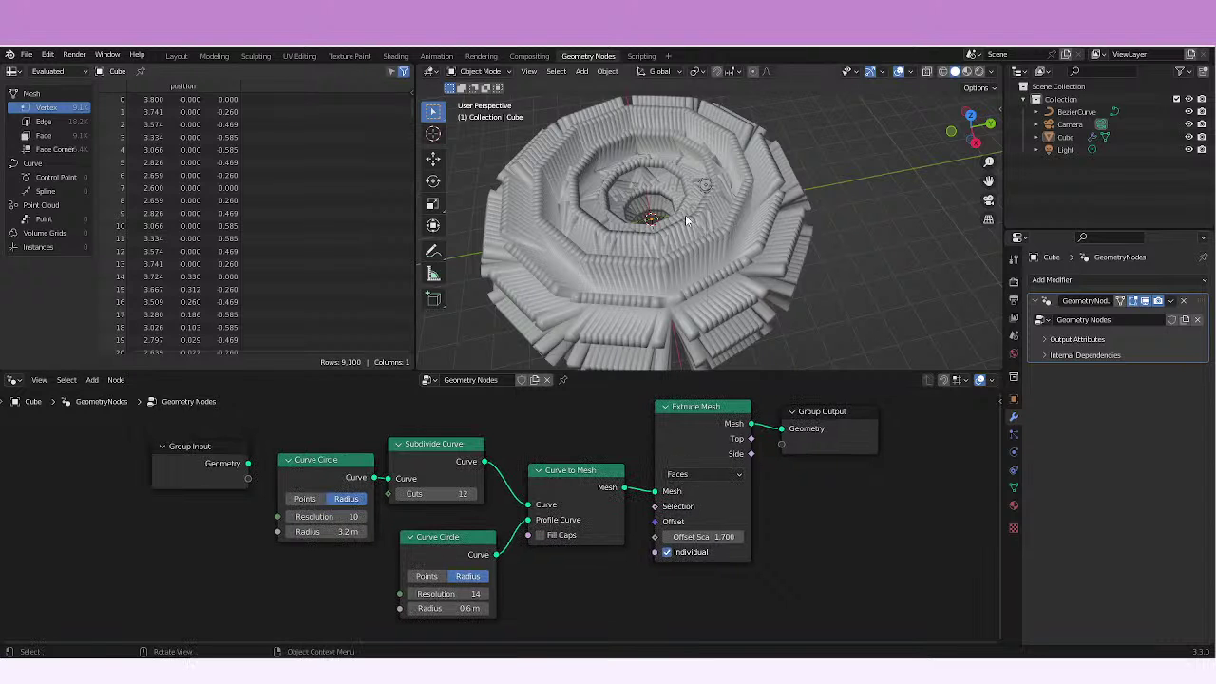
middle_drag(687, 221, 667, 245)
click(631, 247)
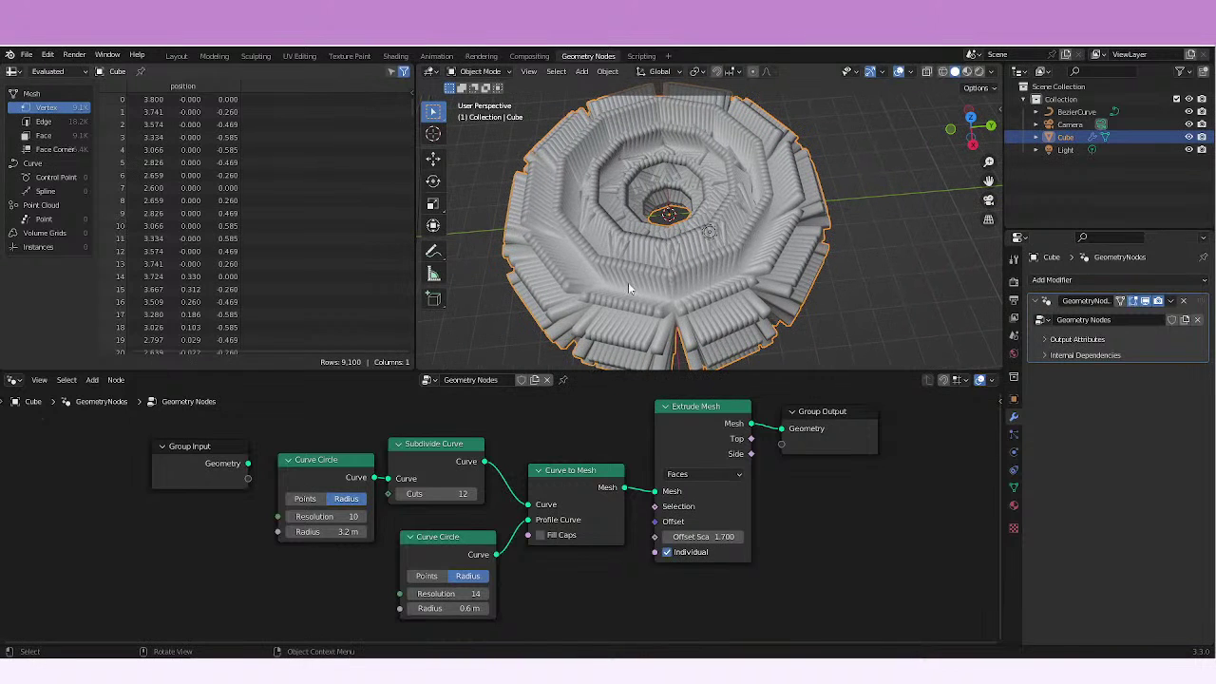
Step: Start a new General file, discarding the unsaved changes in the current one
key(ctrl)
key(ctrl+n)
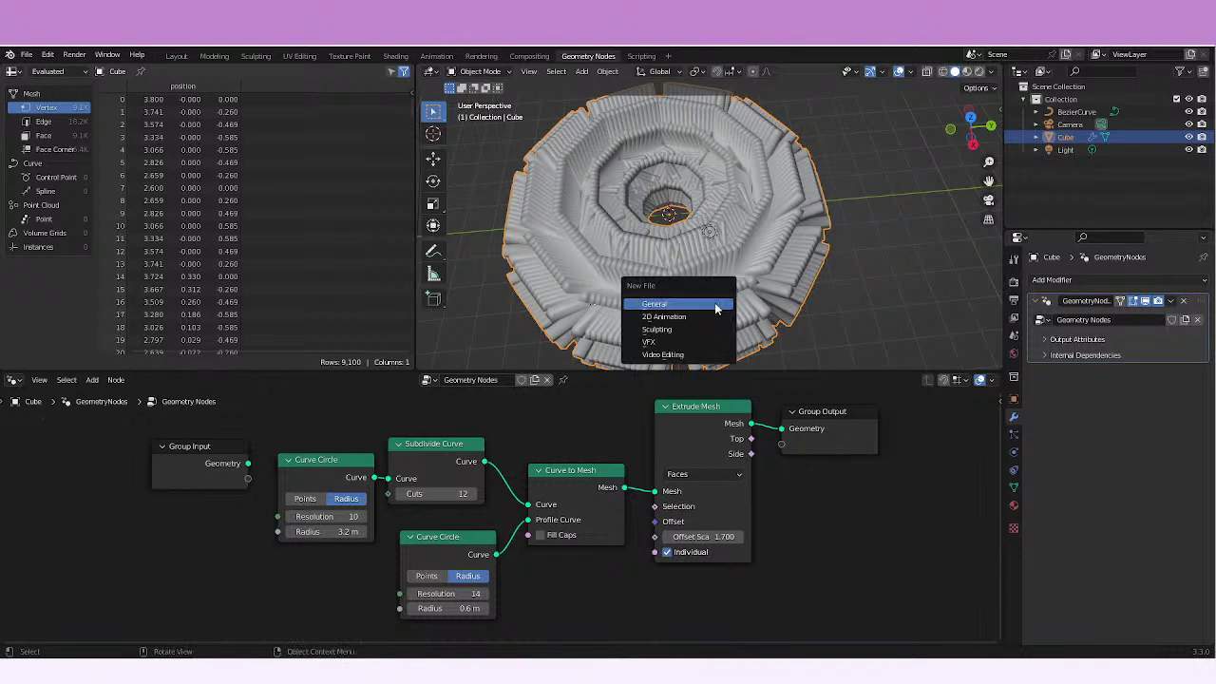
click(691, 308)
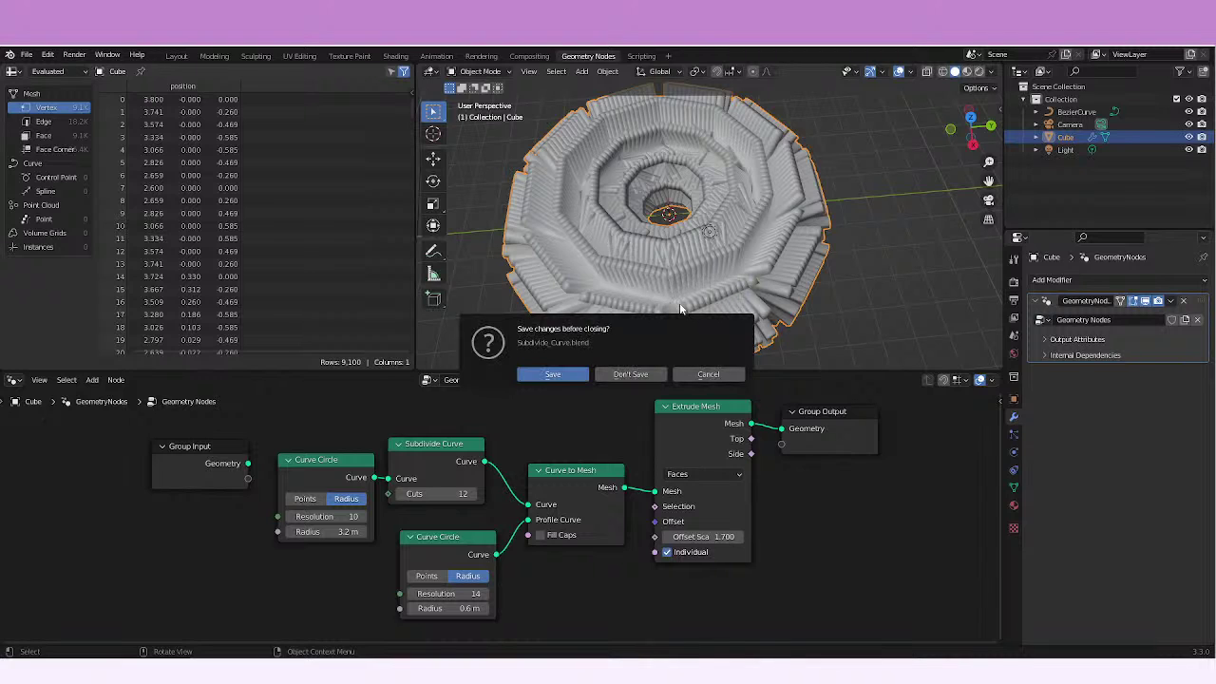
click(610, 376)
Step: Switch to the Geometry Nodes workspace and create a new node tree for the default cube
middle_drag(520, 355, 623, 313)
click(588, 56)
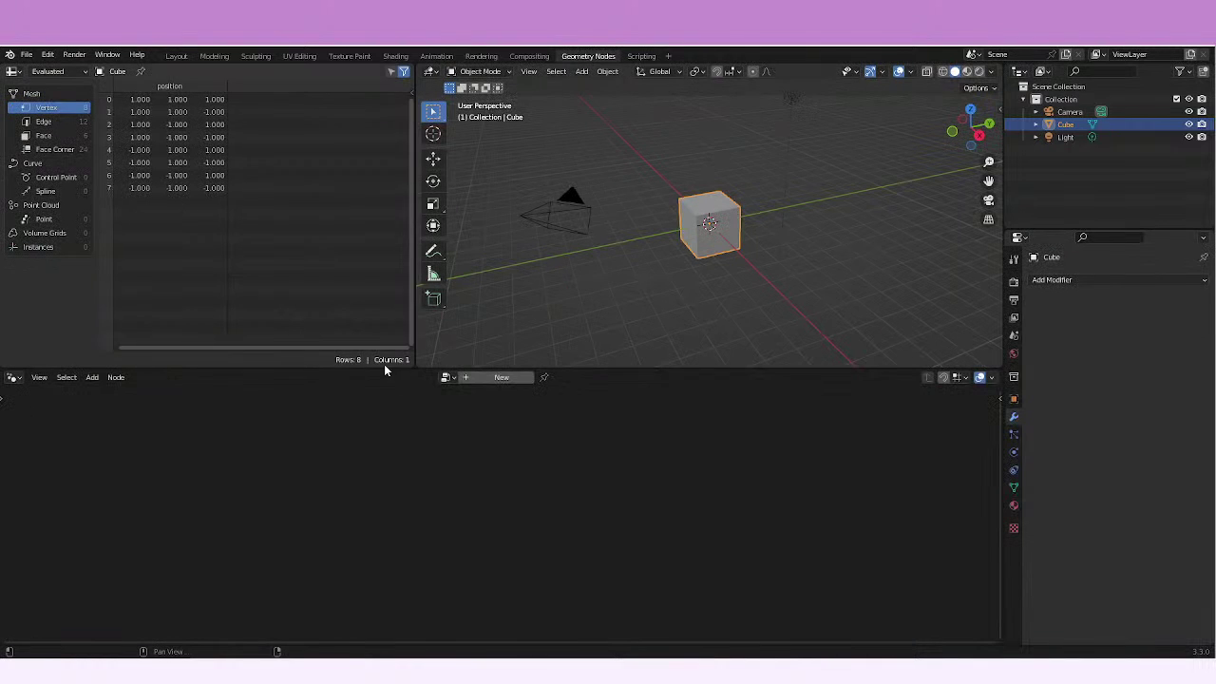
click(481, 379)
Step: Move the Group Input and Group Output nodes far apart to make room between them
middle_drag(405, 459, 657, 443)
drag(790, 524, 894, 514)
drag(327, 512, 224, 510)
click(399, 488)
mouse_move(455, 472)
shift+middle_down()
mouse_move(556, 450)
mouse_move(437, 475)
shift+middle_up()
click(214, 489)
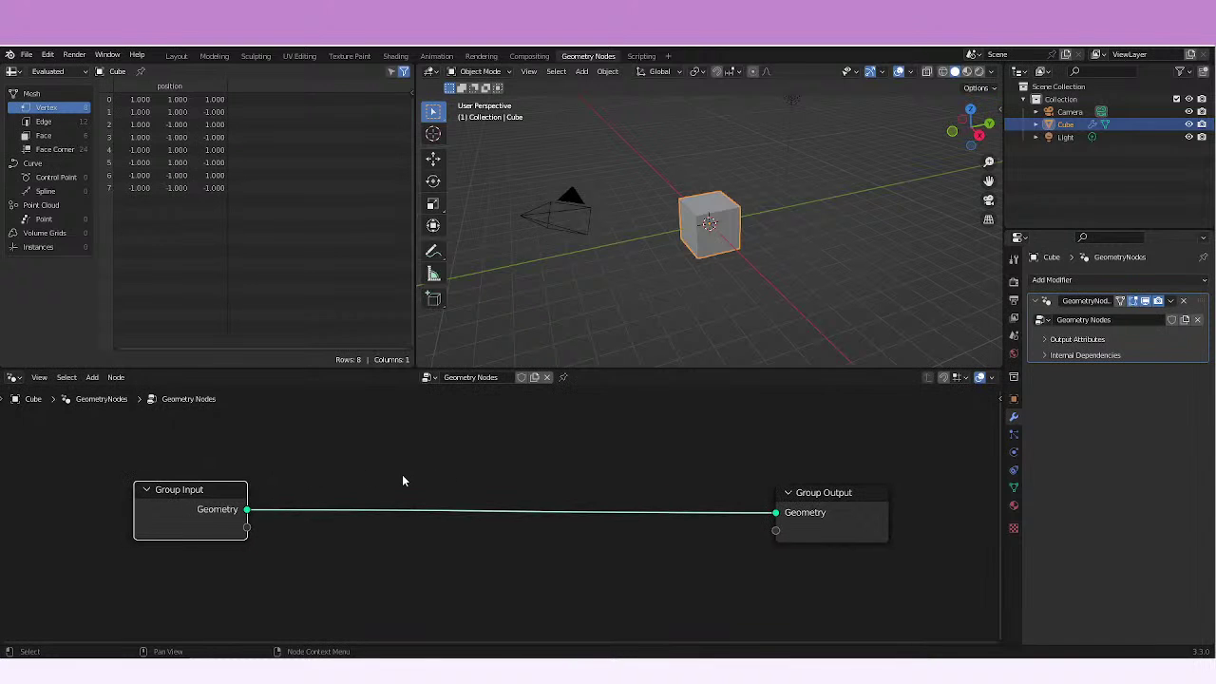
Step: Add a Curve Circle node on the link so that it replaces the cube as the Group Output geometry
click(428, 485)
key(shift+a)
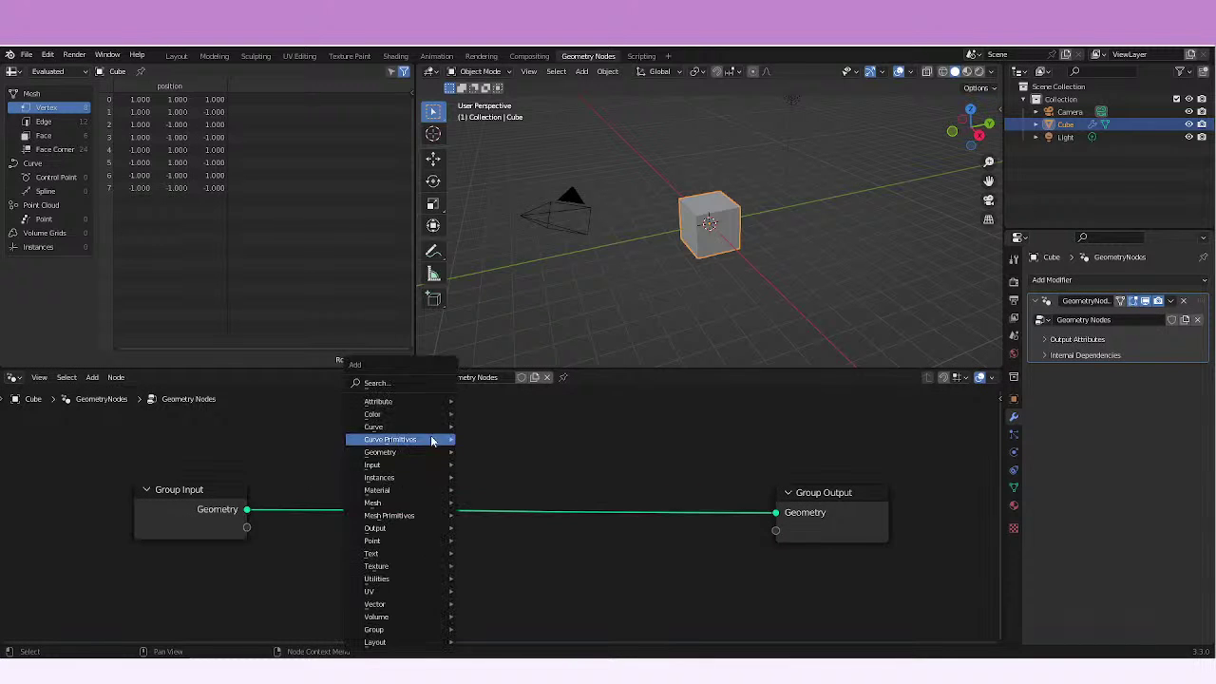
mouse_move(403, 424)
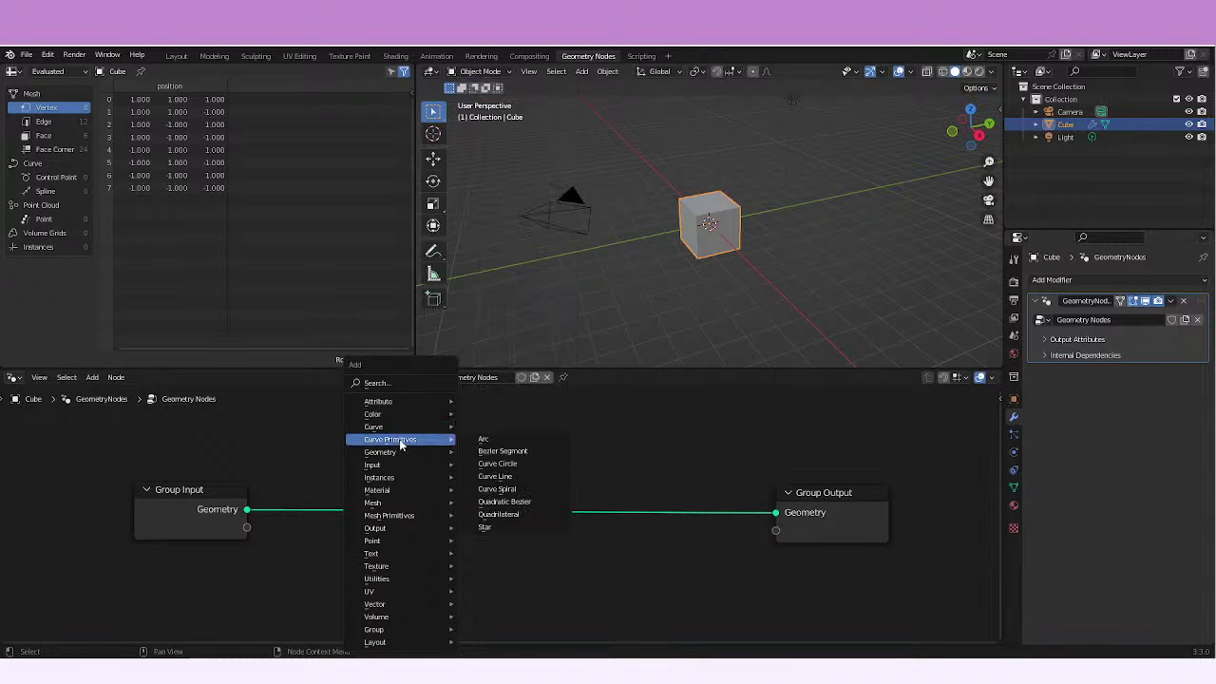
click(510, 465)
click(513, 472)
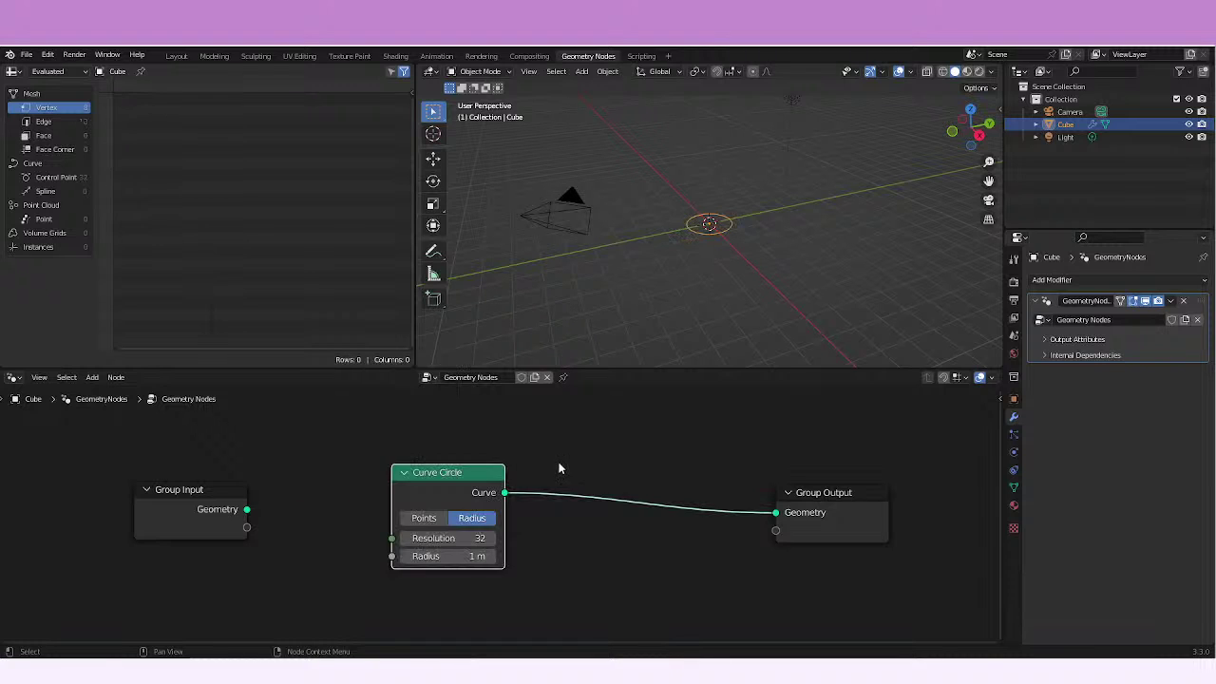
Step: Move Group Output farther away and Curve Circle closer to Group Input to widen the gap between them
middle_drag(773, 276, 800, 261)
scroll(800, 262, up, 2)
drag(841, 491, 924, 486)
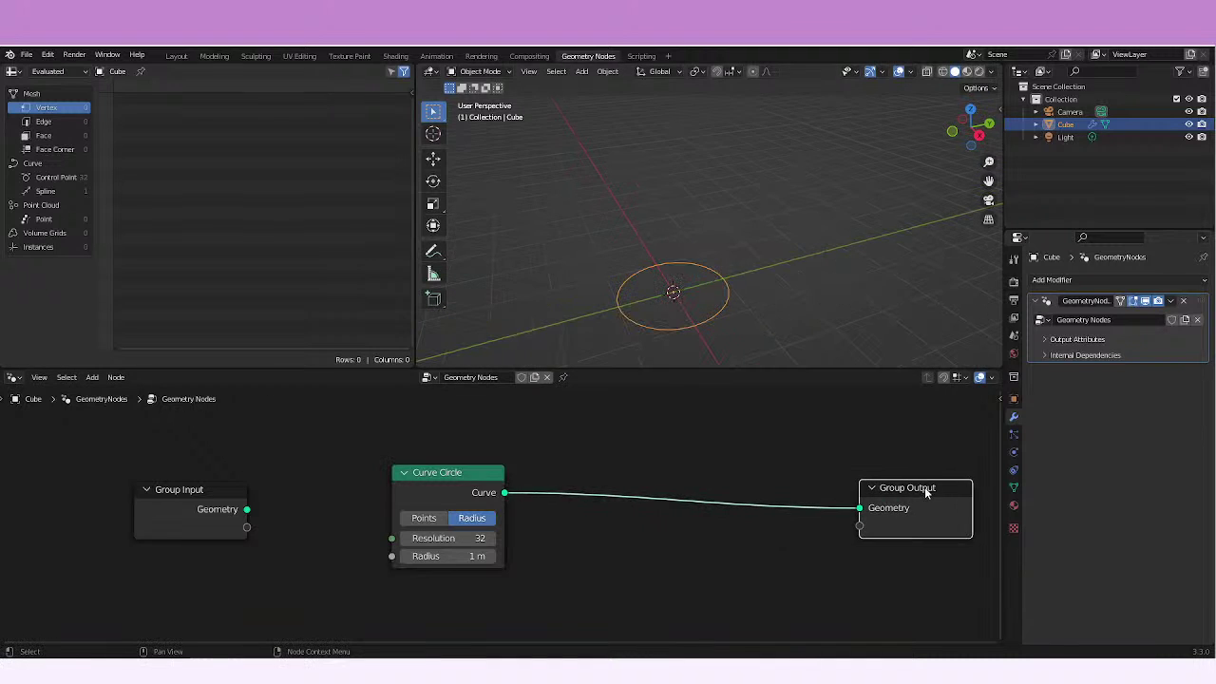
drag(464, 481, 431, 484)
click(584, 479)
middle_drag(584, 475, 496, 471)
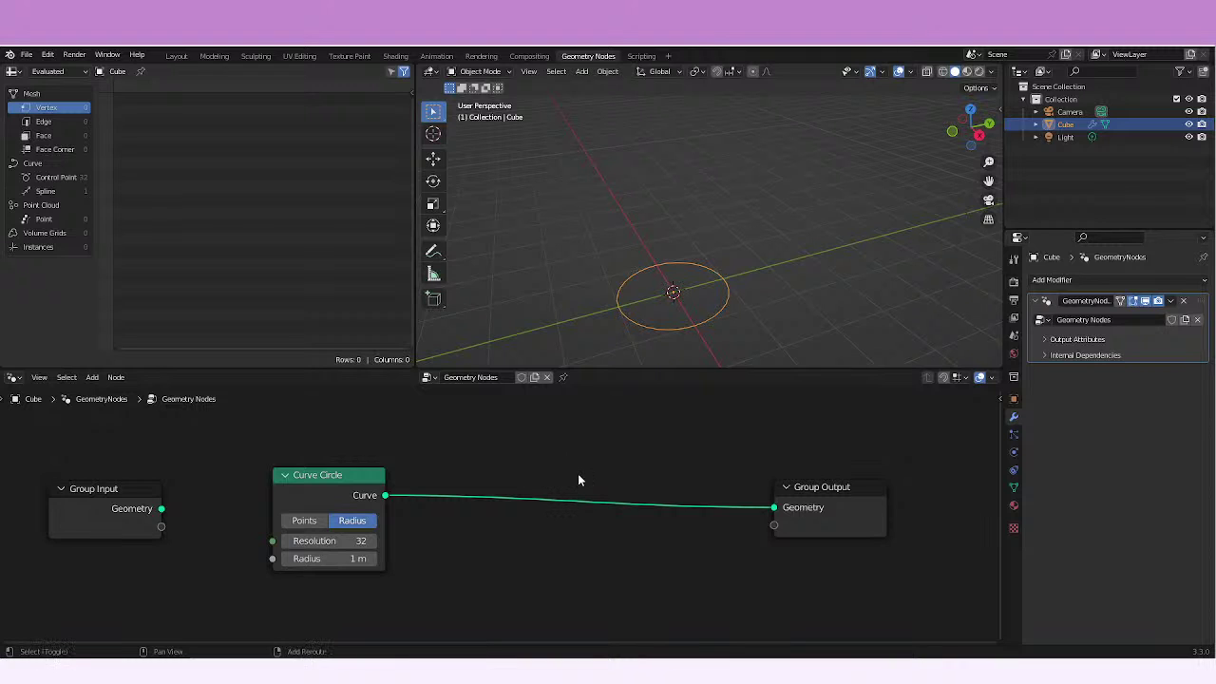
Step: Insert a Subdivide Curve node between Curve Circle and Group Output
key(shift+a)
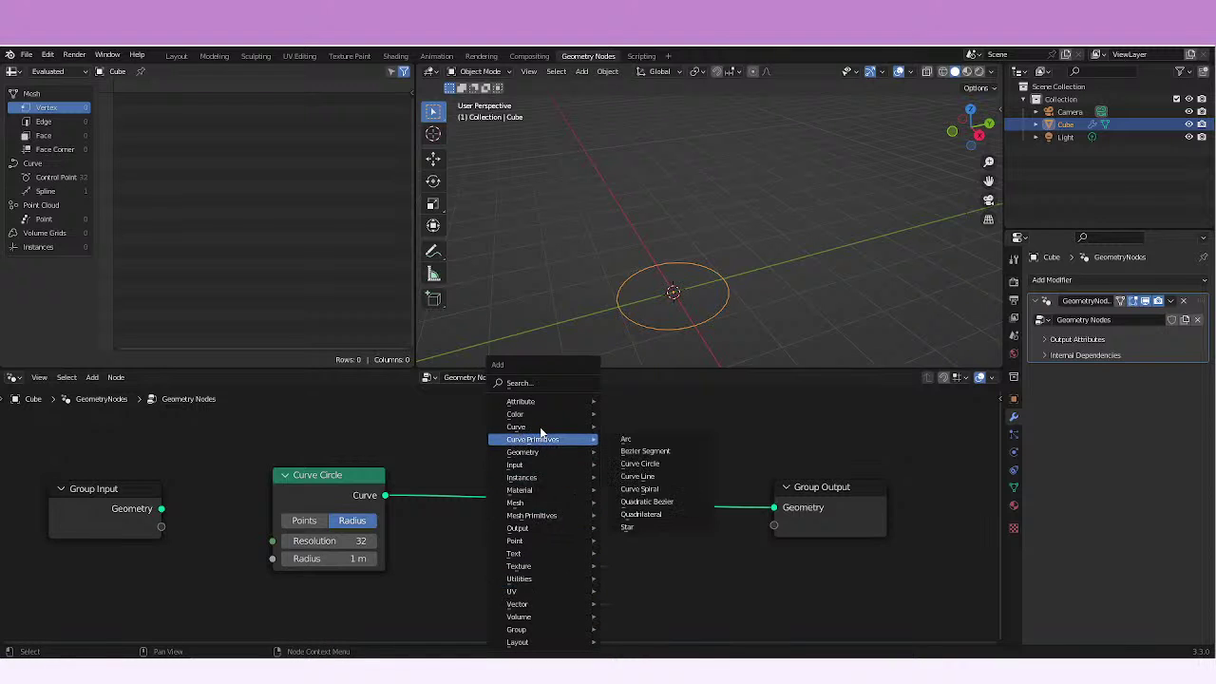
mouse_move(516, 428)
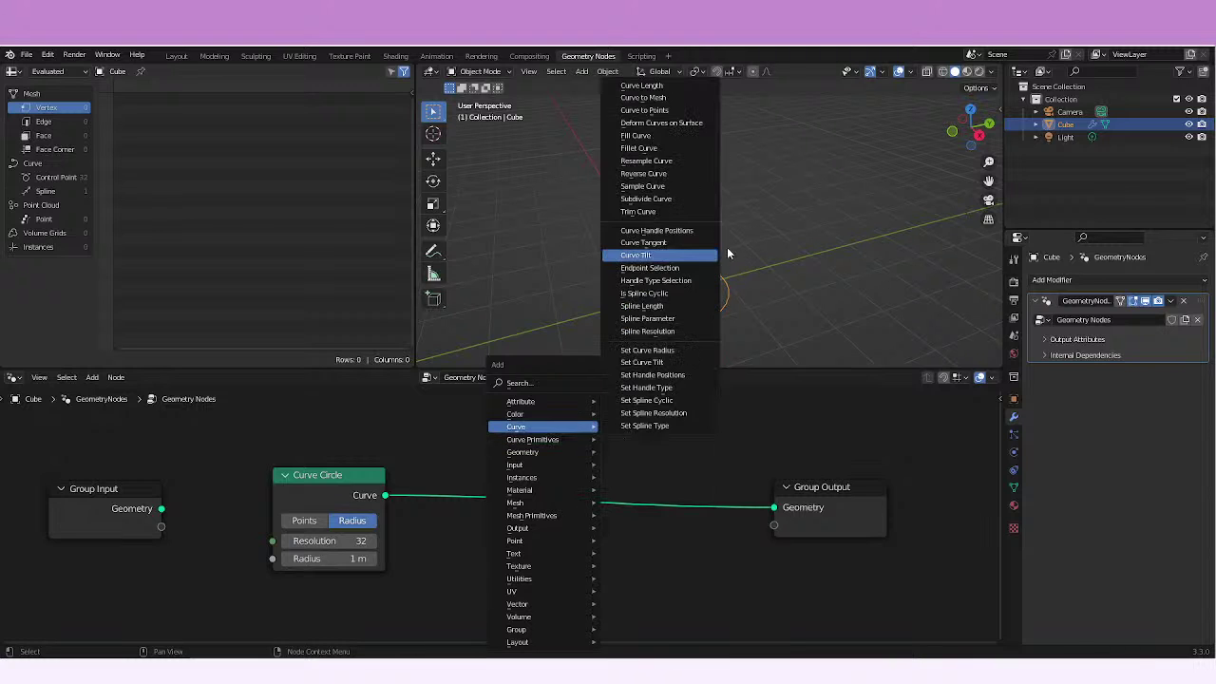
click(670, 199)
click(605, 501)
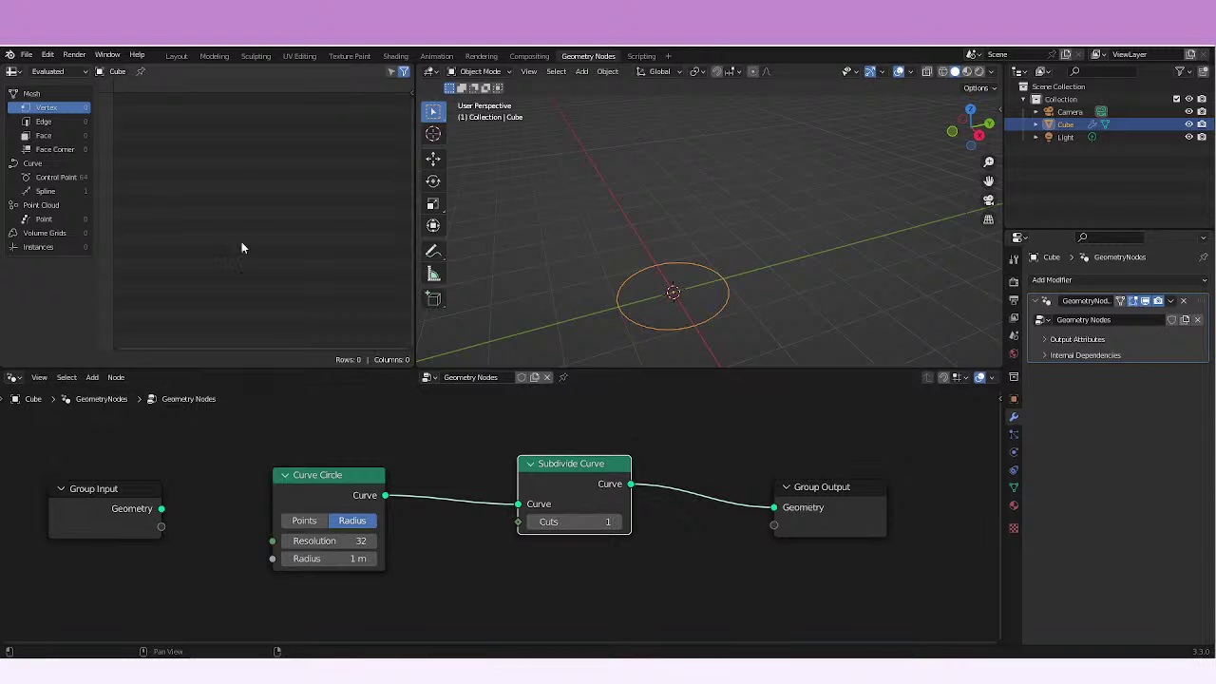
Step: Show the curve's control points in the spreadsheet and set the Subdivide Curve cuts to 4
click(68, 177)
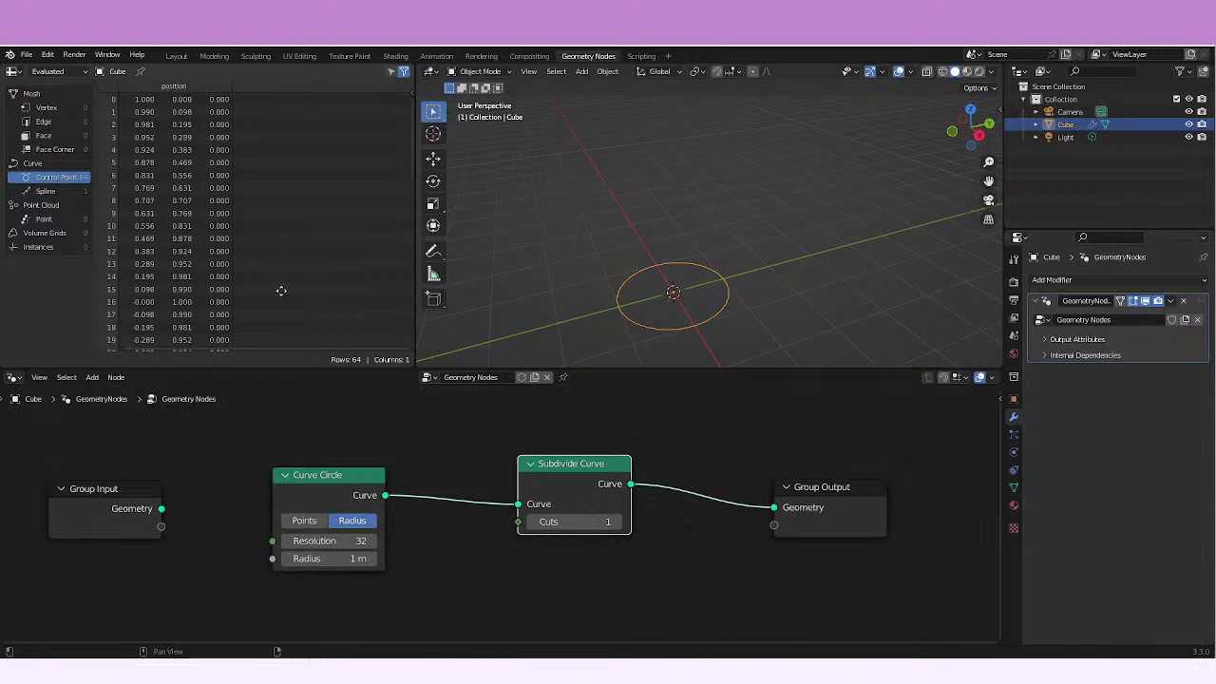
click(616, 522)
click(614, 523)
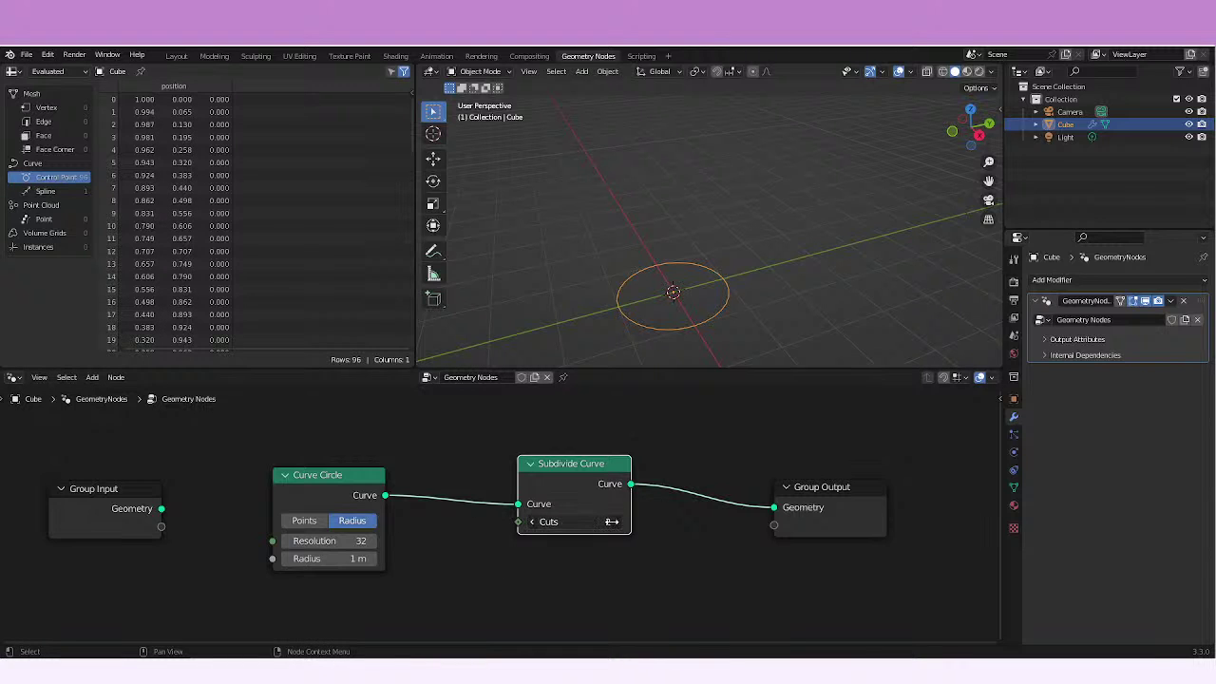
text(4)
key(Return)
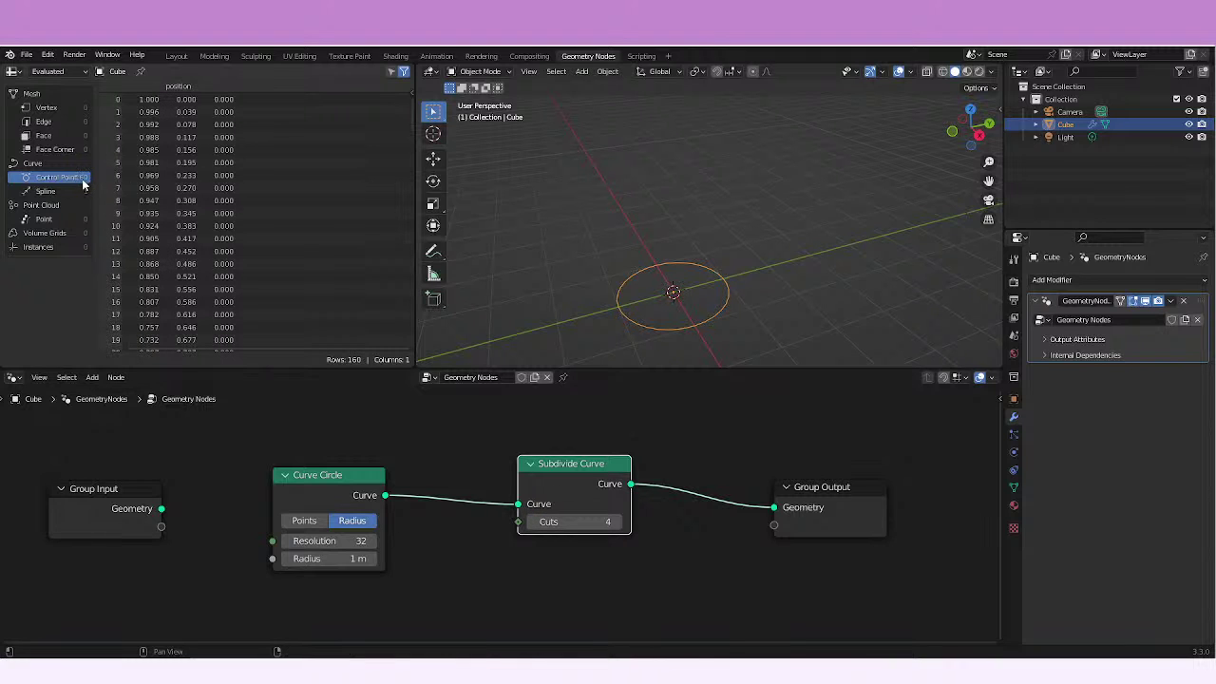
Step: Examine the full list of the subdivided circle's control point positions in the spreadsheet
scroll(266, 153, down, 4)
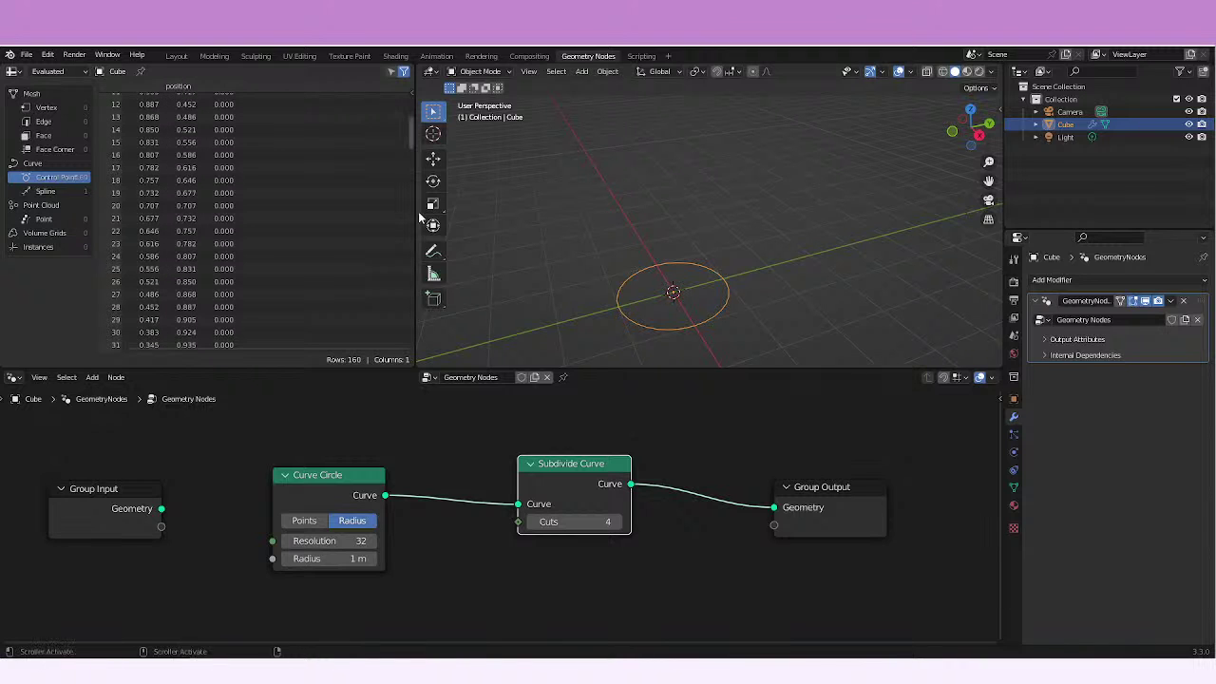
mouse_move(415, 214)
mouse_down()
mouse_move(469, 223)
mouse_move(415, 218)
mouse_up()
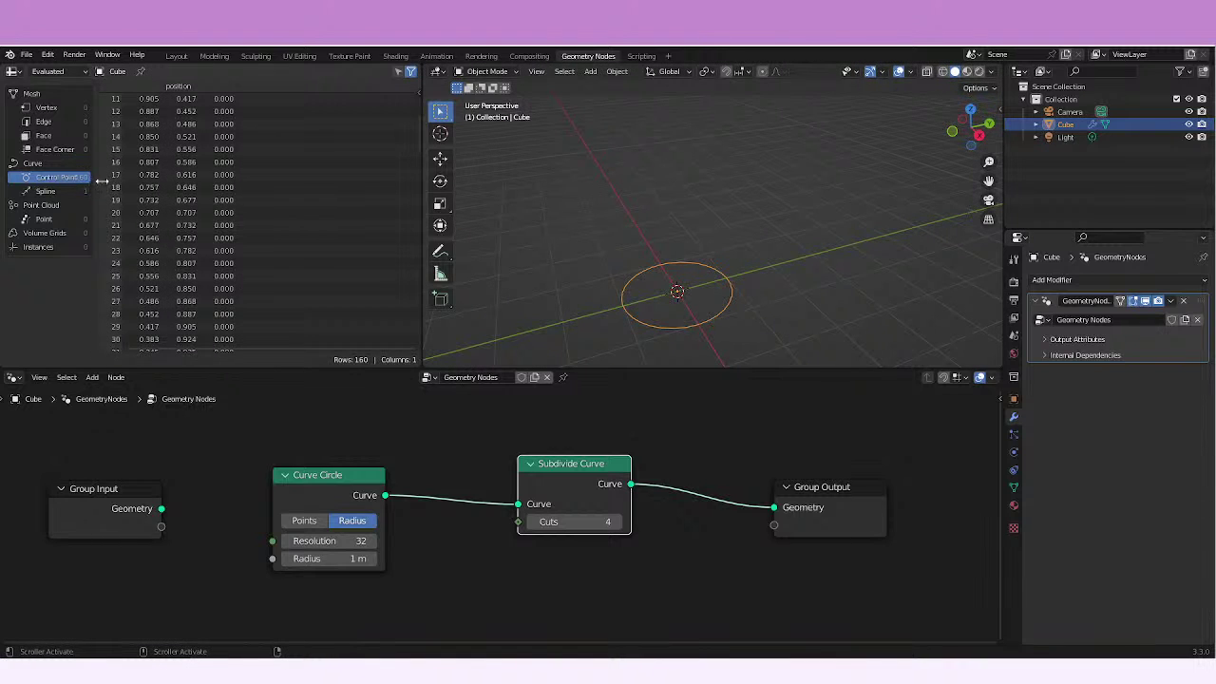
middle_drag(258, 203, 323, 94)
scroll(276, 198, down, 15)
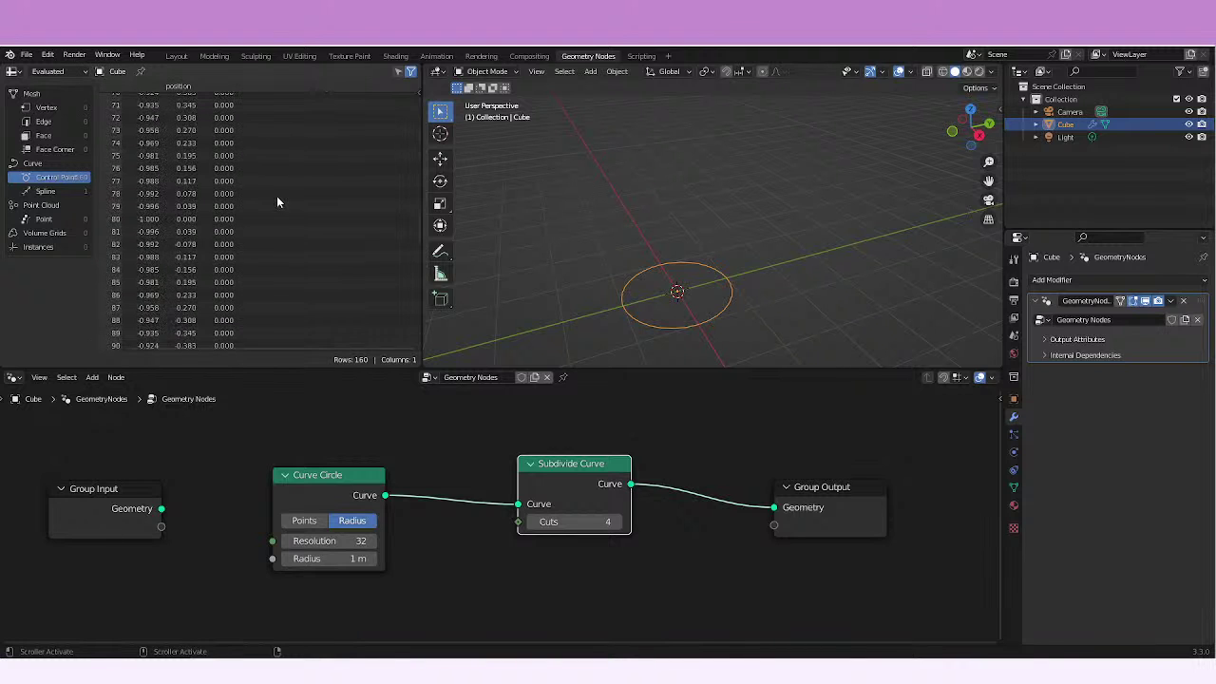
scroll(338, 218, down, 2)
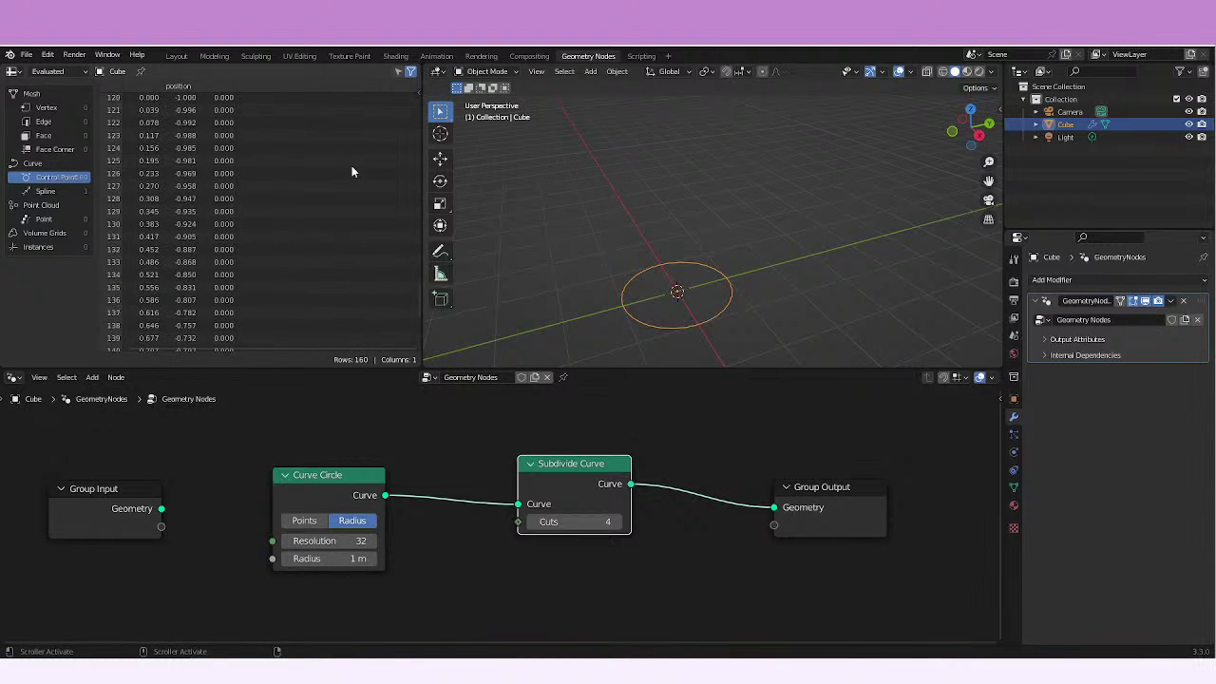
scroll(325, 298, down, 4)
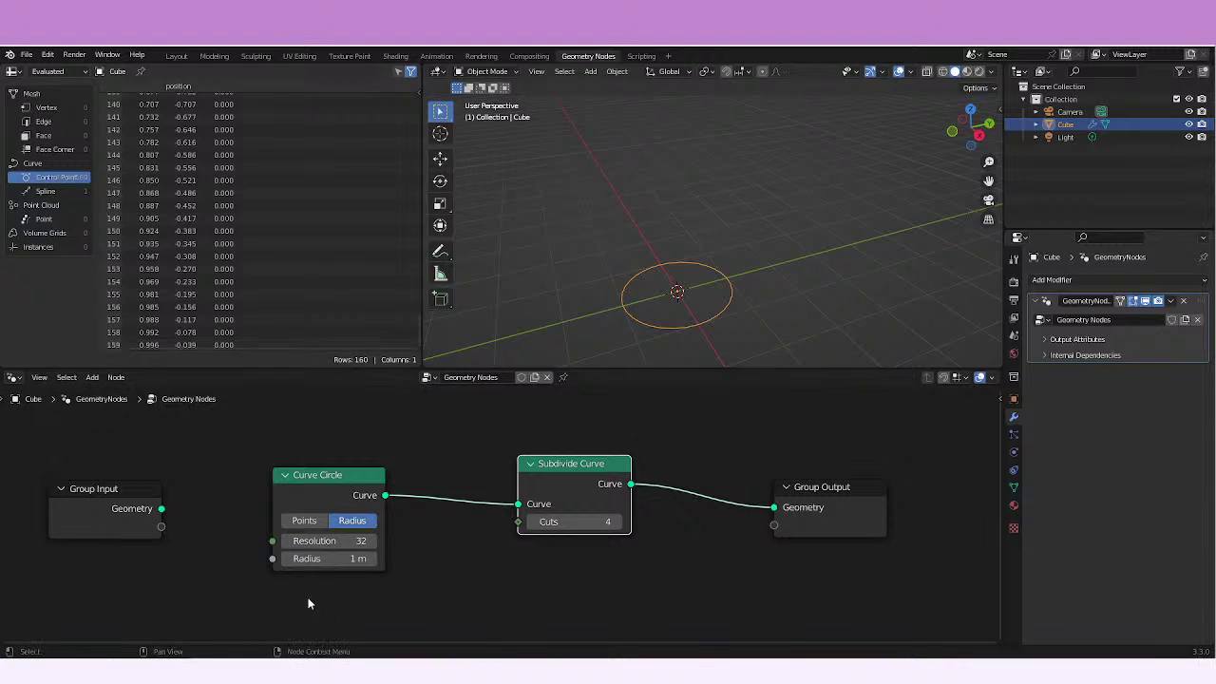
Step: Set the Subdivide Curve cuts to 5 and spread the nodes to leave space before Group Output
click(622, 522)
mouse_move(694, 313)
middle_down()
mouse_move(742, 321)
mouse_move(722, 266)
mouse_move(697, 320)
mouse_move(722, 304)
mouse_move(713, 300)
middle_up()
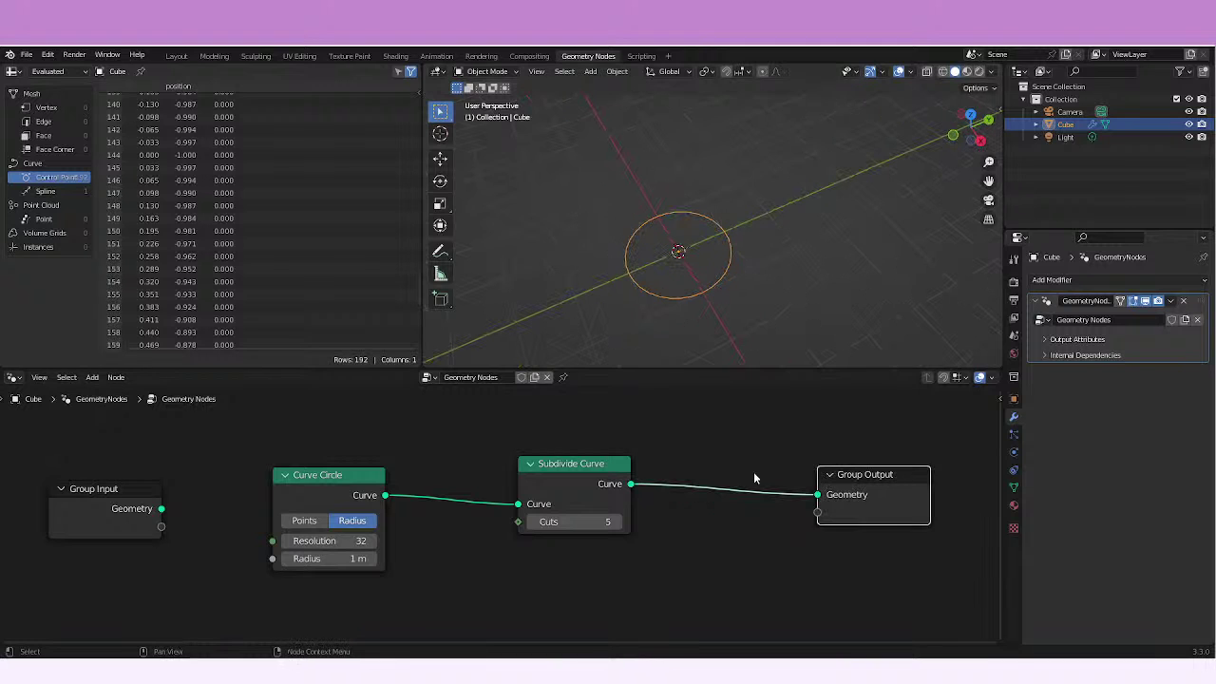
drag(575, 465, 550, 465)
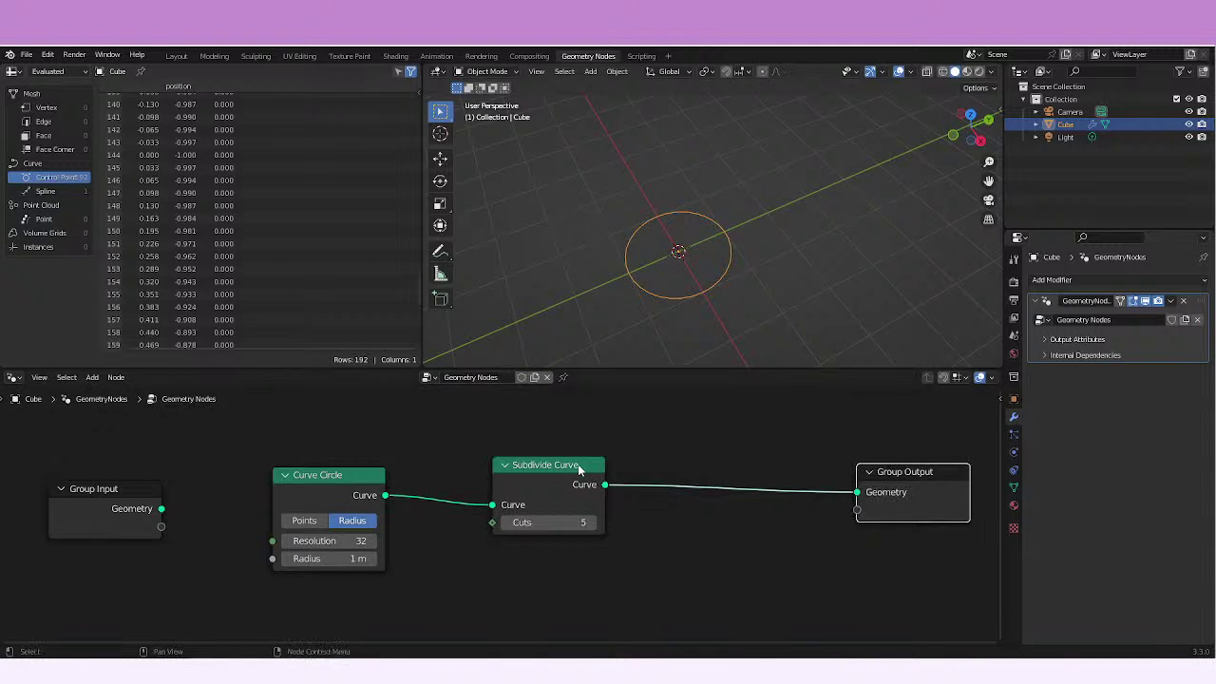
drag(578, 464, 545, 465)
middle_drag(695, 467, 506, 481)
drag(694, 489, 735, 488)
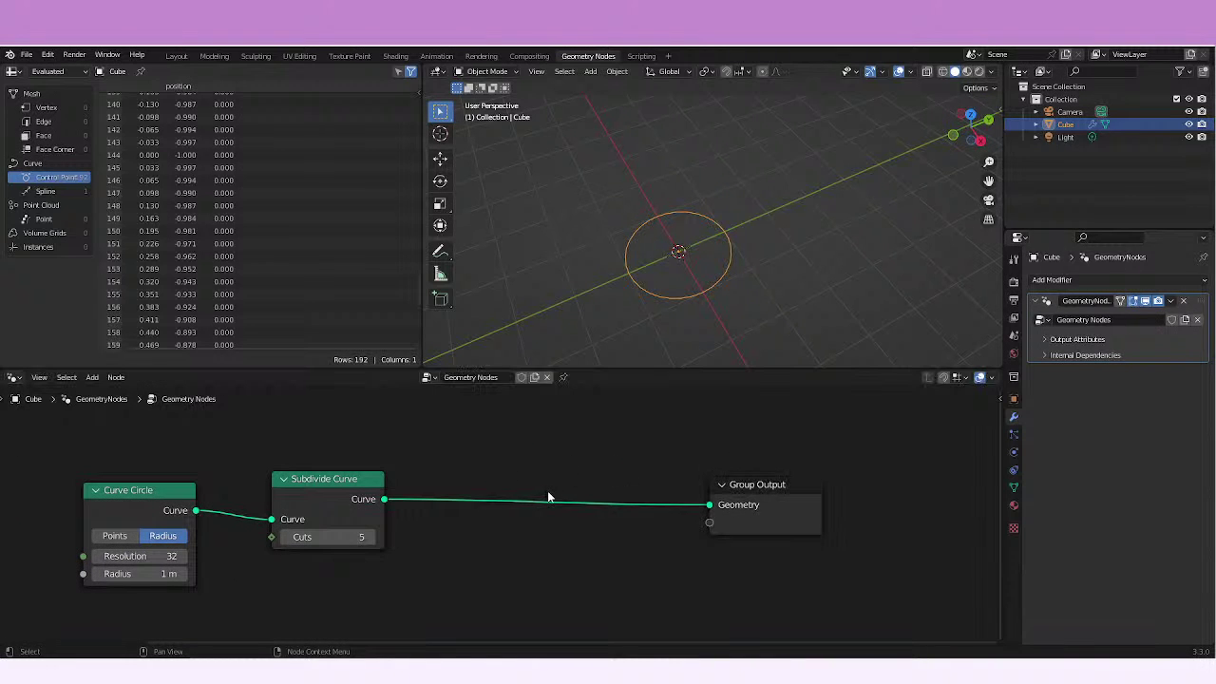
Step: Insert a Curve to Mesh node between Subdivide Curve and Group Output
key(shift+a)
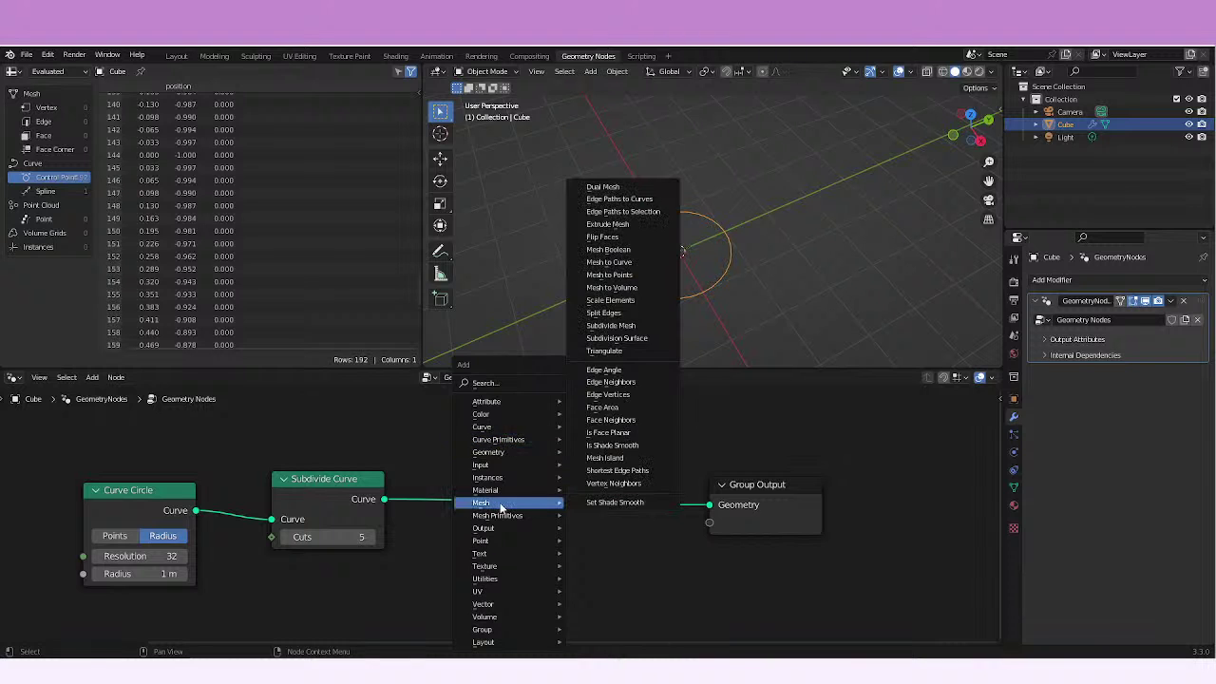
mouse_move(493, 428)
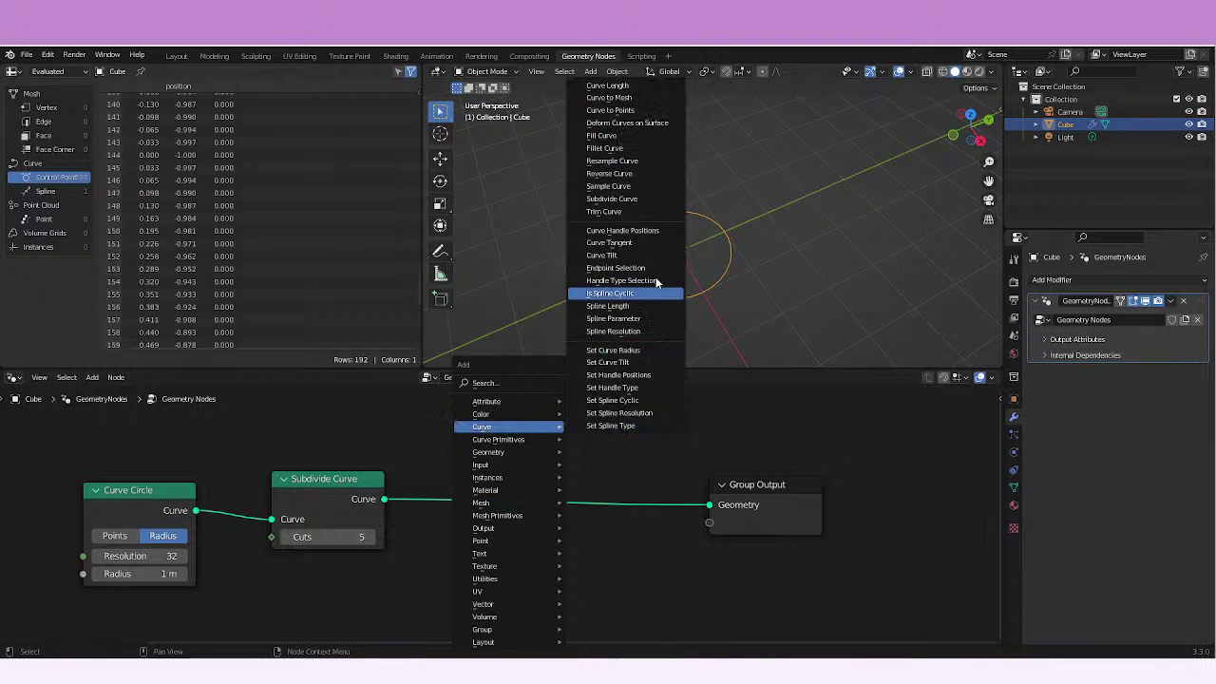
click(639, 97)
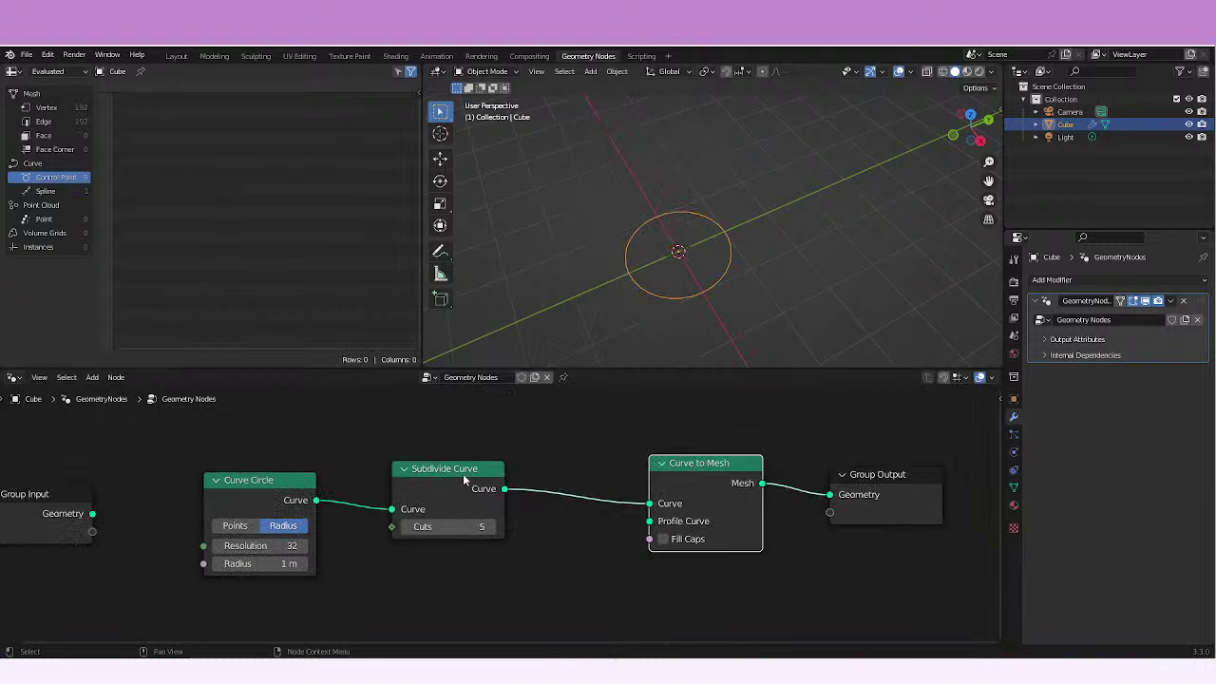
Step: Rearrange the Subdivide Curve, Curve to Mesh and Group Output nodes, leaving free space below Subdivide Curve
drag(463, 476, 481, 450)
middle_drag(703, 471, 716, 435)
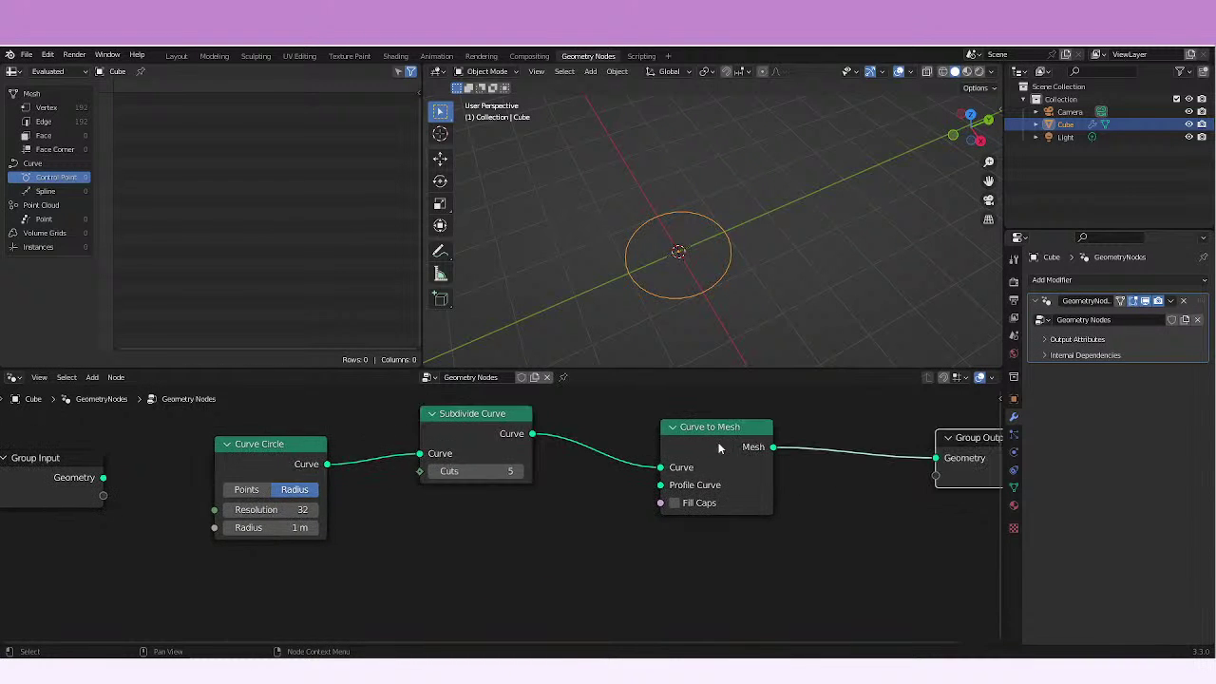
drag(718, 447, 684, 447)
click(505, 514)
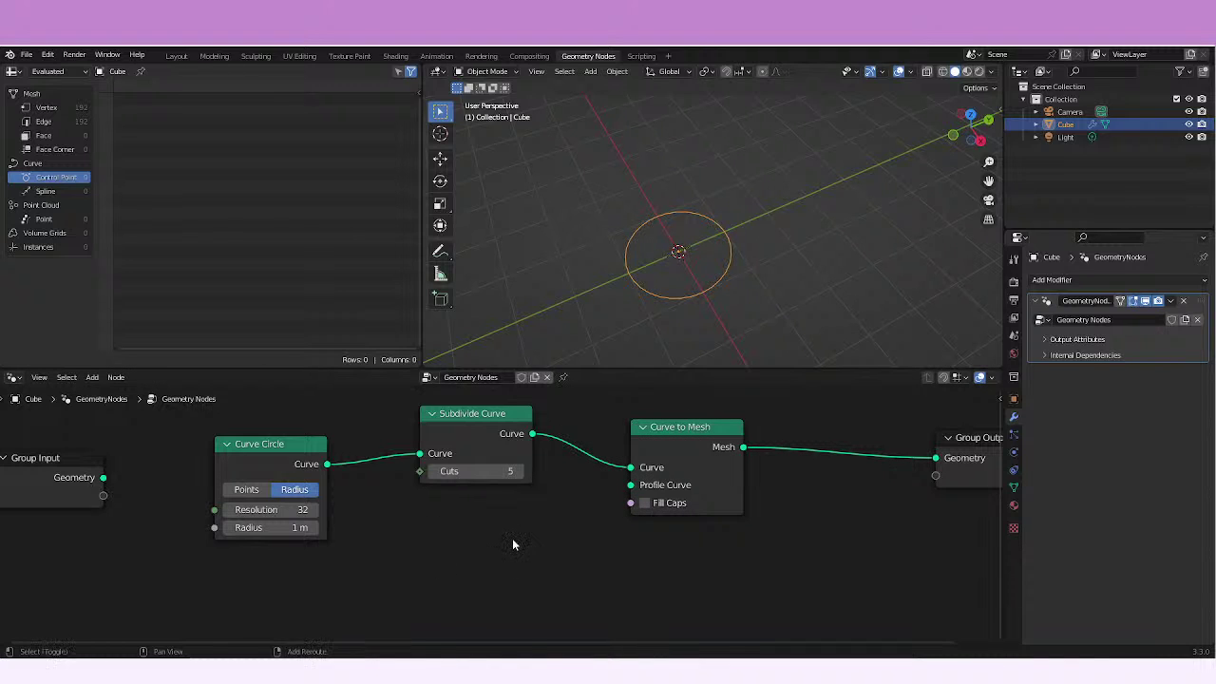
key(shift+a)
mouse_move(470, 439)
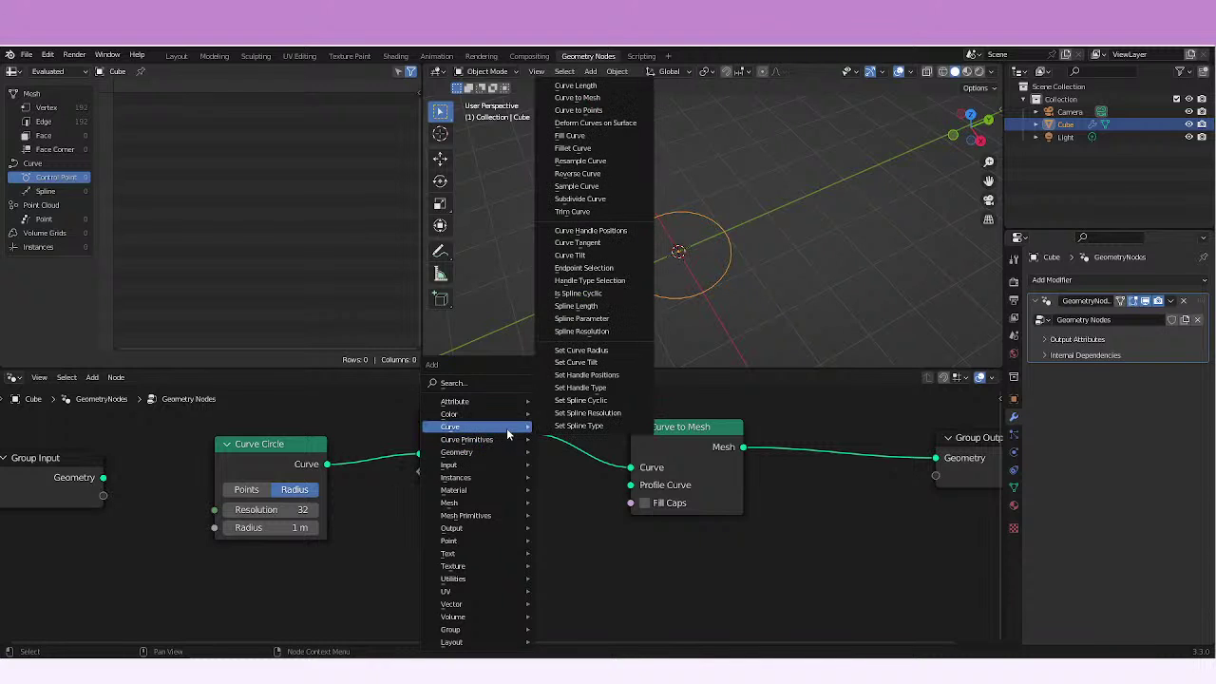
click(580, 198)
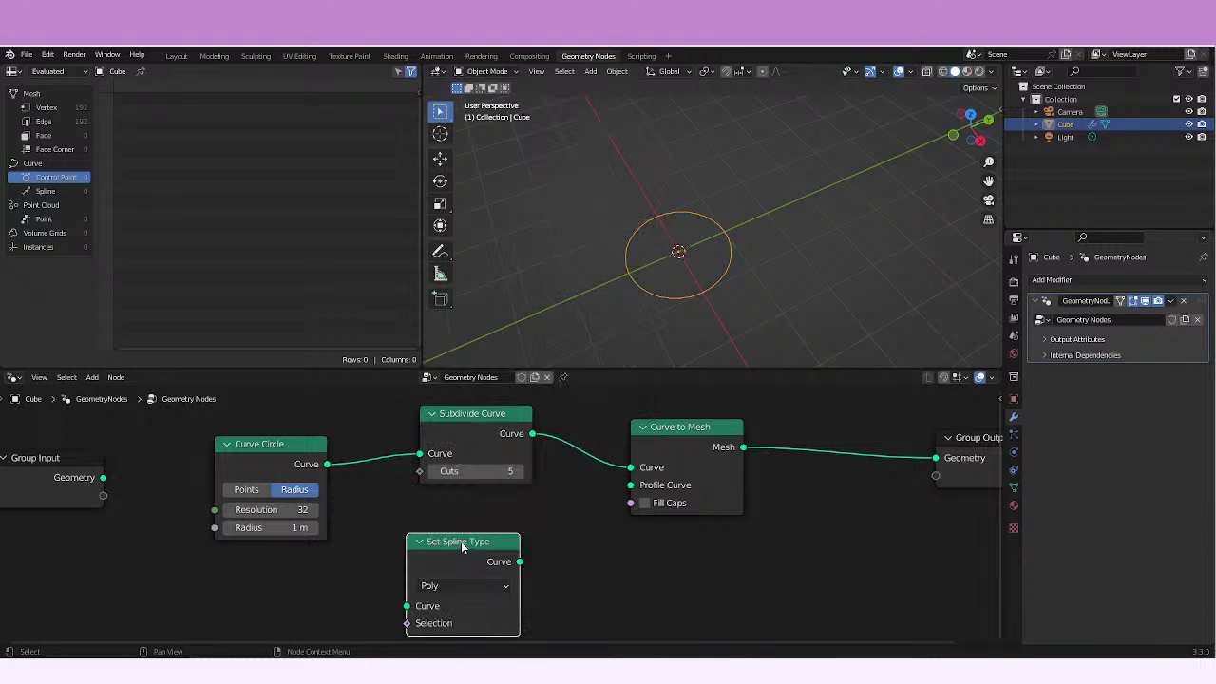
click(460, 546)
Step: Add a second Curve Circle node below the Subdivide Curve node
key(shift+a)
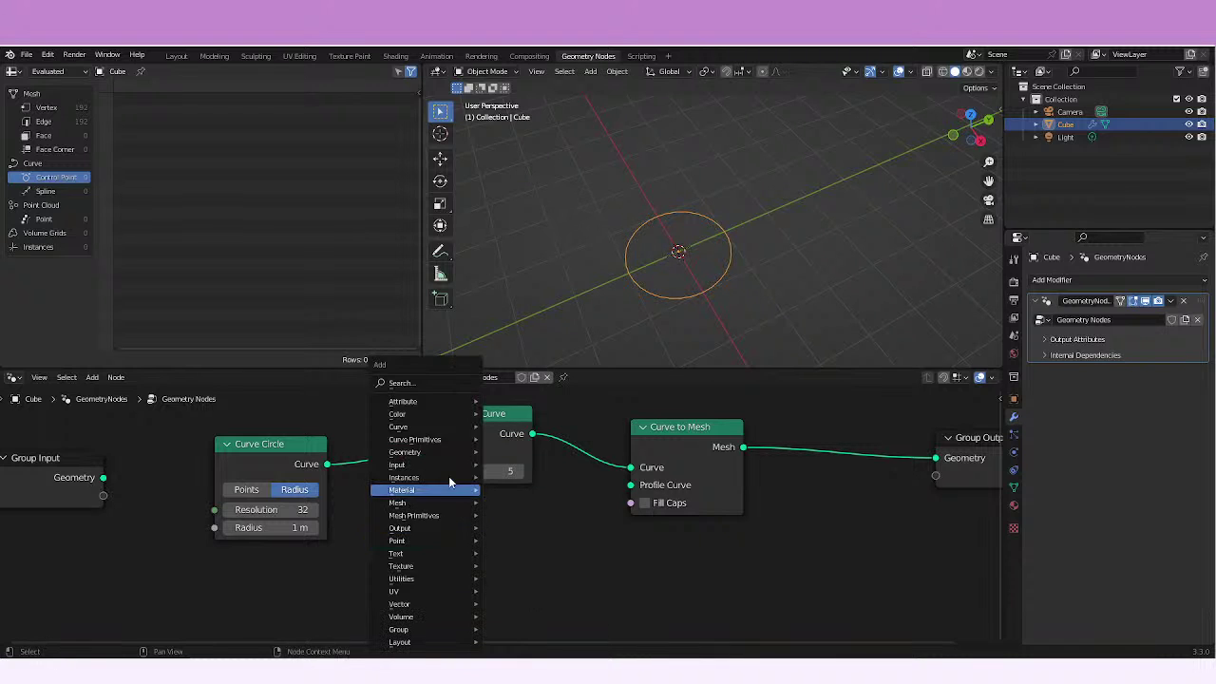
mouse_move(446, 439)
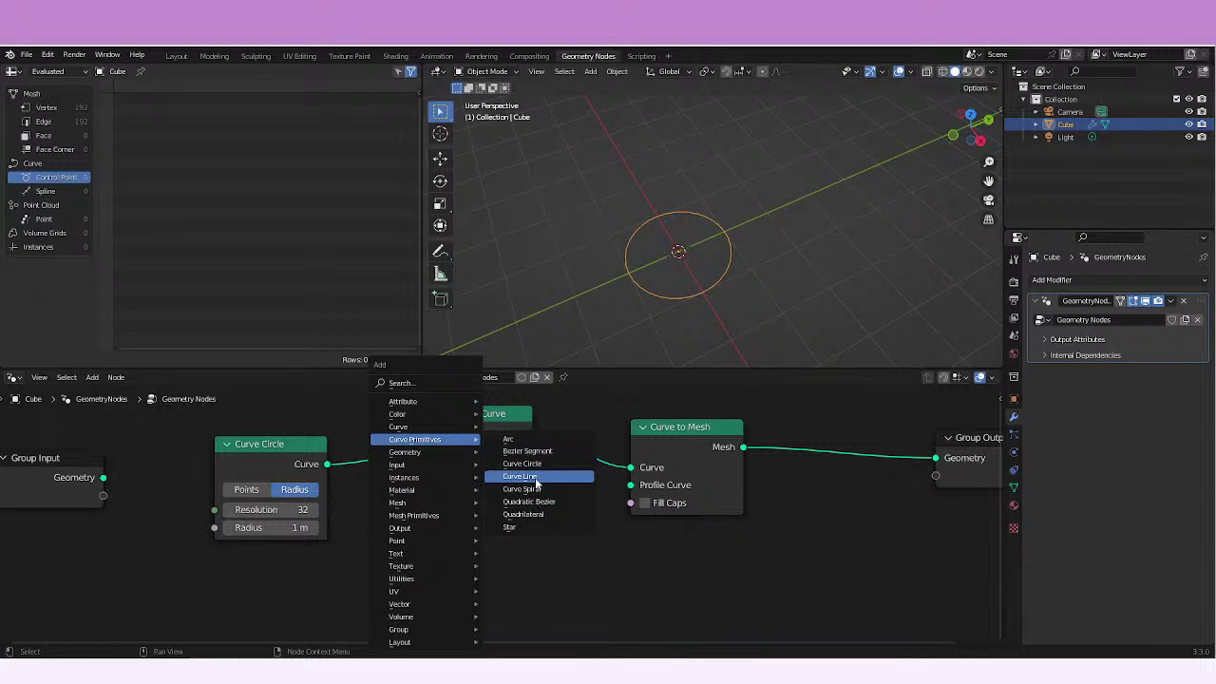
click(522, 462)
click(475, 521)
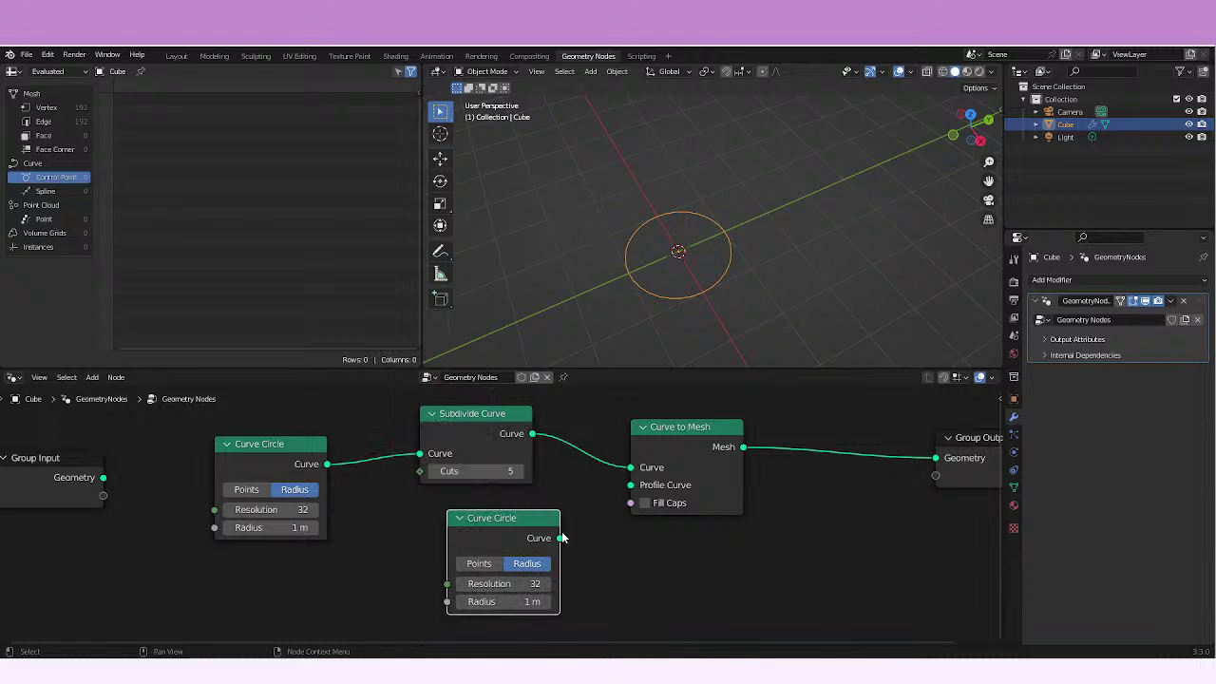
Step: Connect the second Curve Circle's curve output to the Profile Curve input of Curve to Mesh
drag(560, 538, 644, 492)
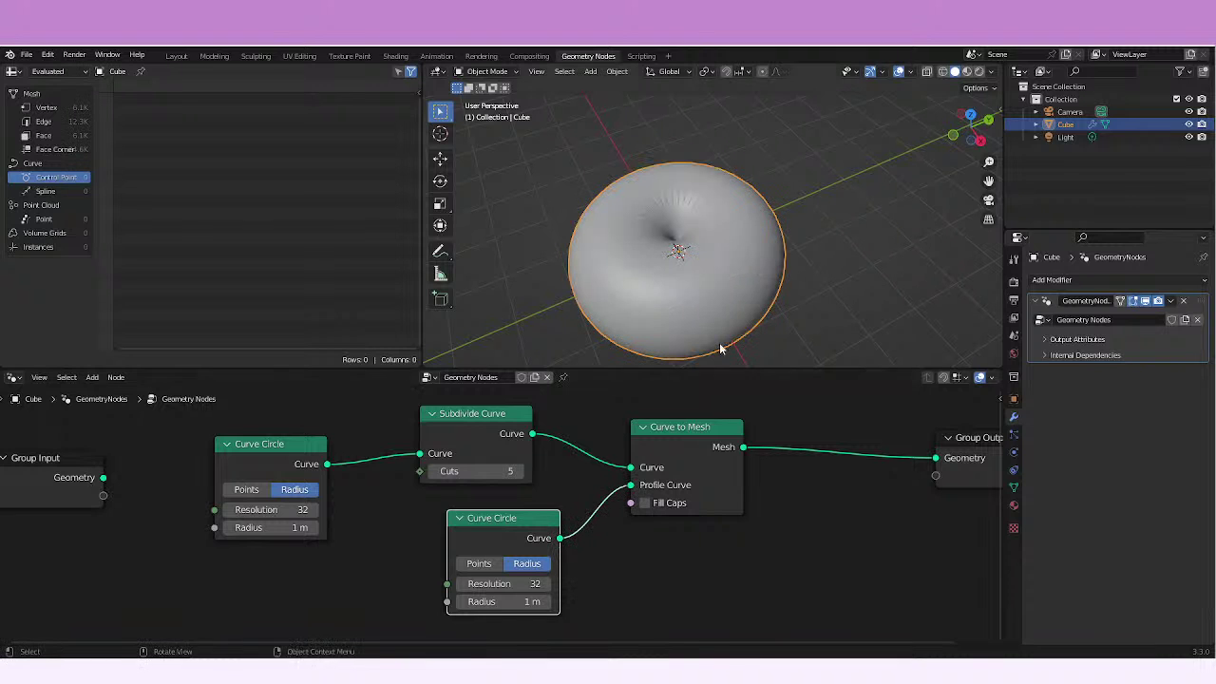
middle_drag(714, 312, 756, 298)
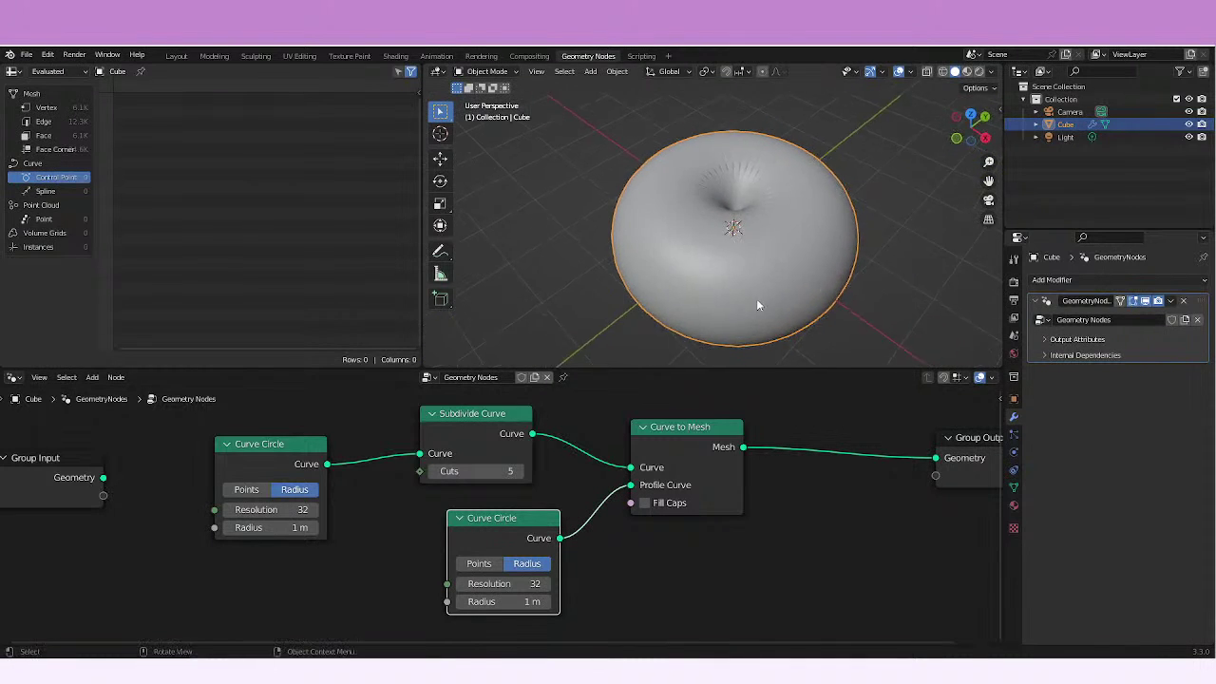
Step: Set the first Curve Circle's resolution to 5 and the Subdivide Curve cuts to 8
drag(249, 506, 233, 510)
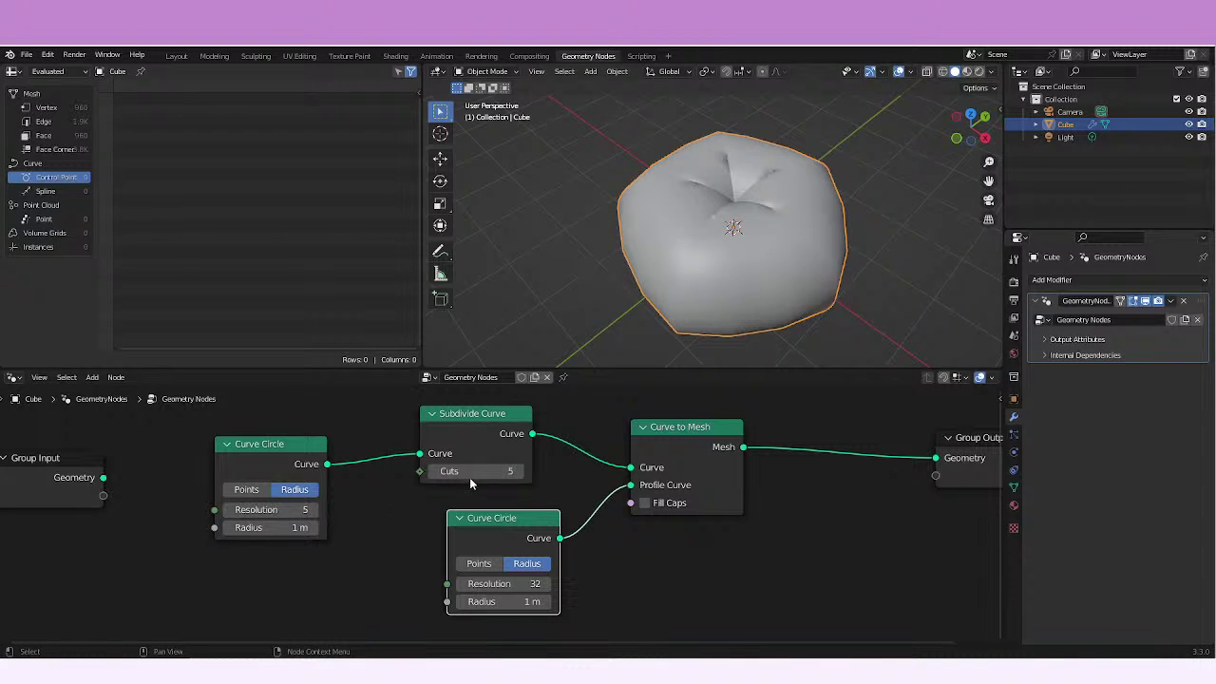
drag(487, 472, 465, 474)
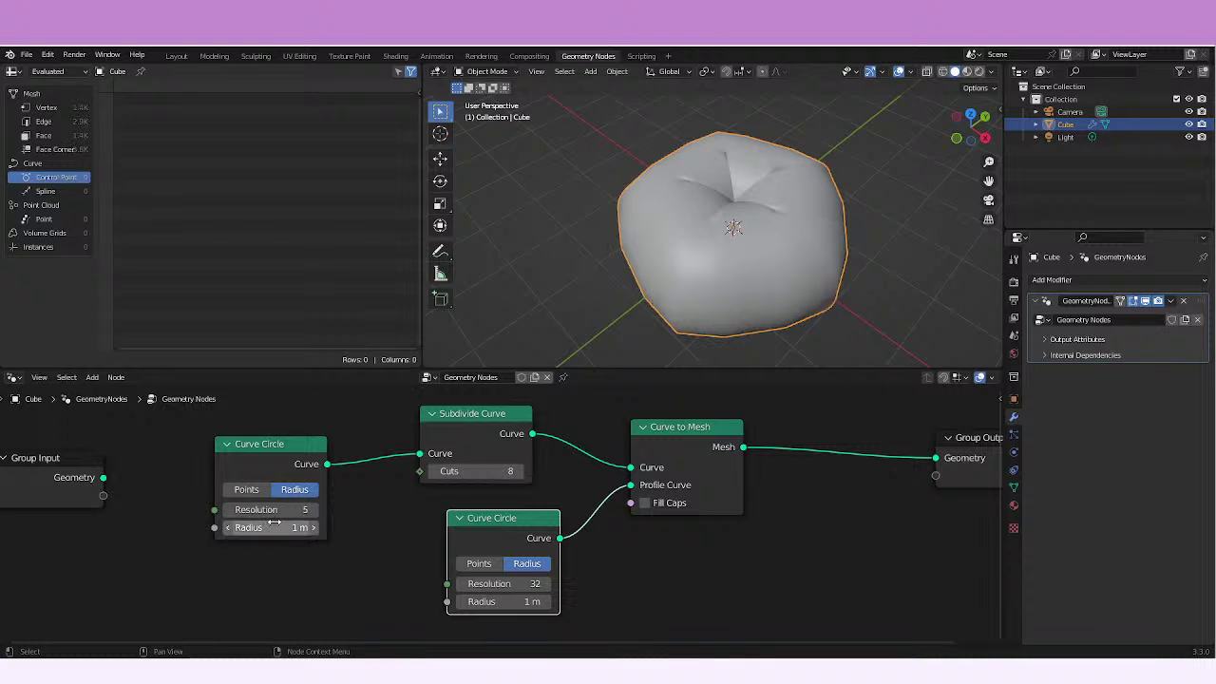
Step: Set the first Curve Circle's radius to 1.5 m and the profile Curve Circle's radius to 0.4 m
middle_drag(407, 509, 476, 503)
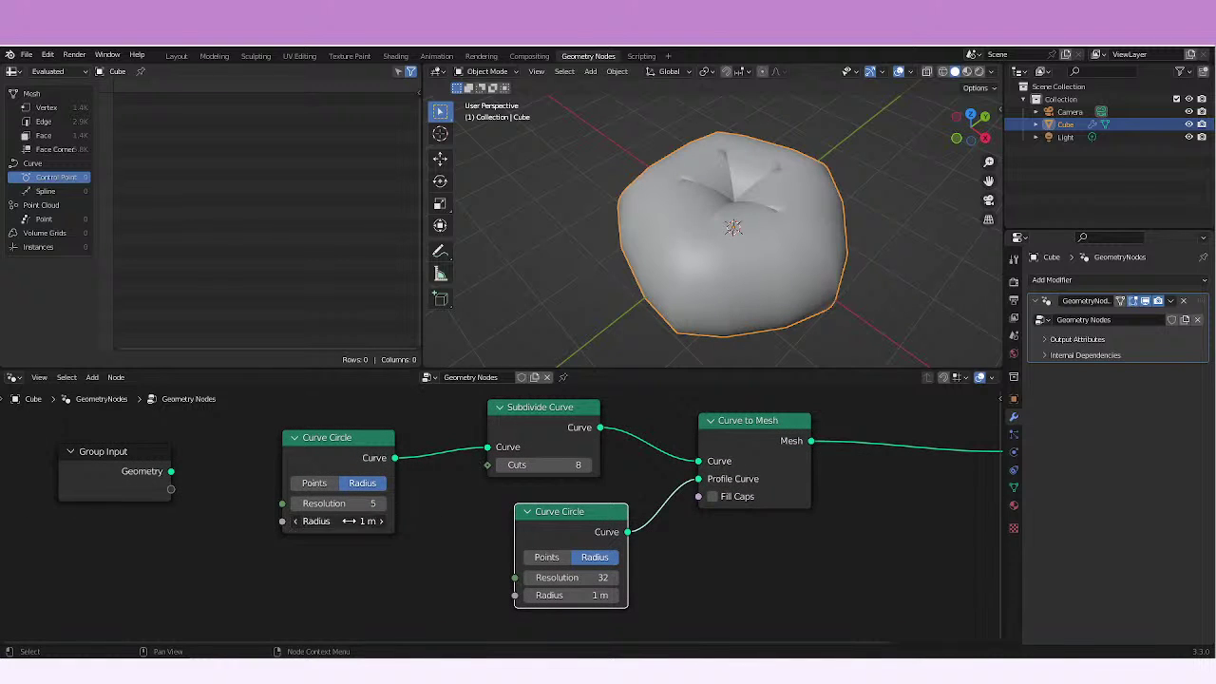
mouse_move(338, 520)
mouse_down()
mouse_move(323, 520)
mouse_move(353, 522)
mouse_up()
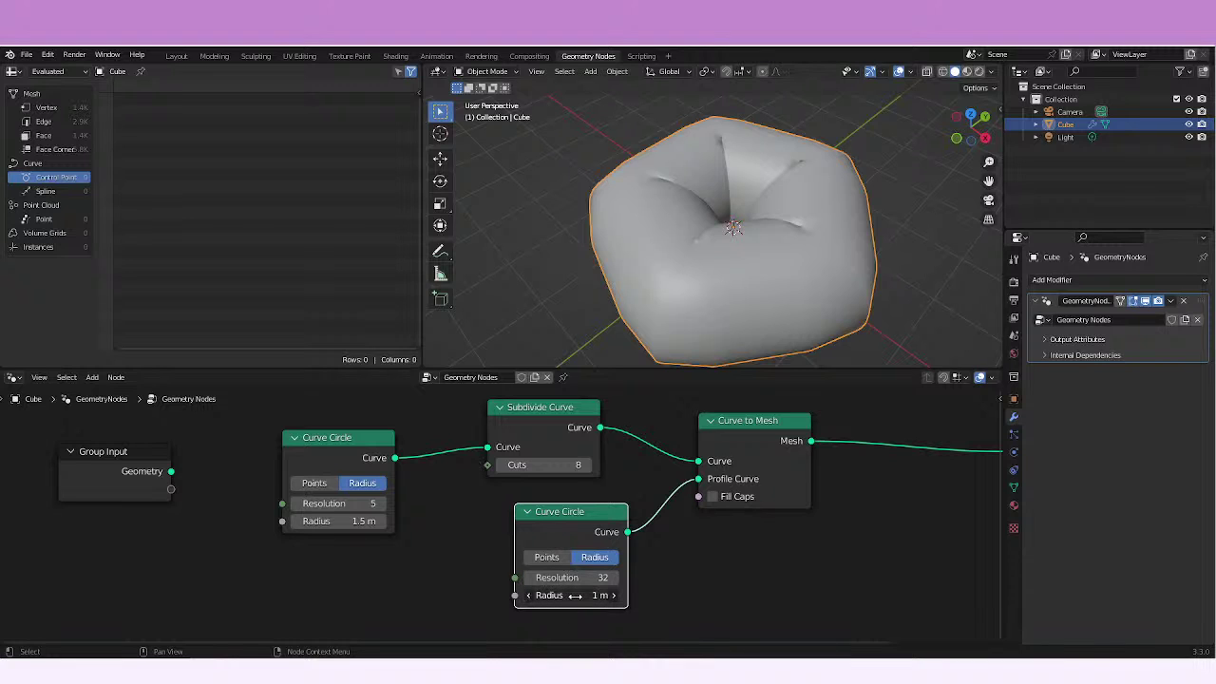
drag(574, 594, 551, 595)
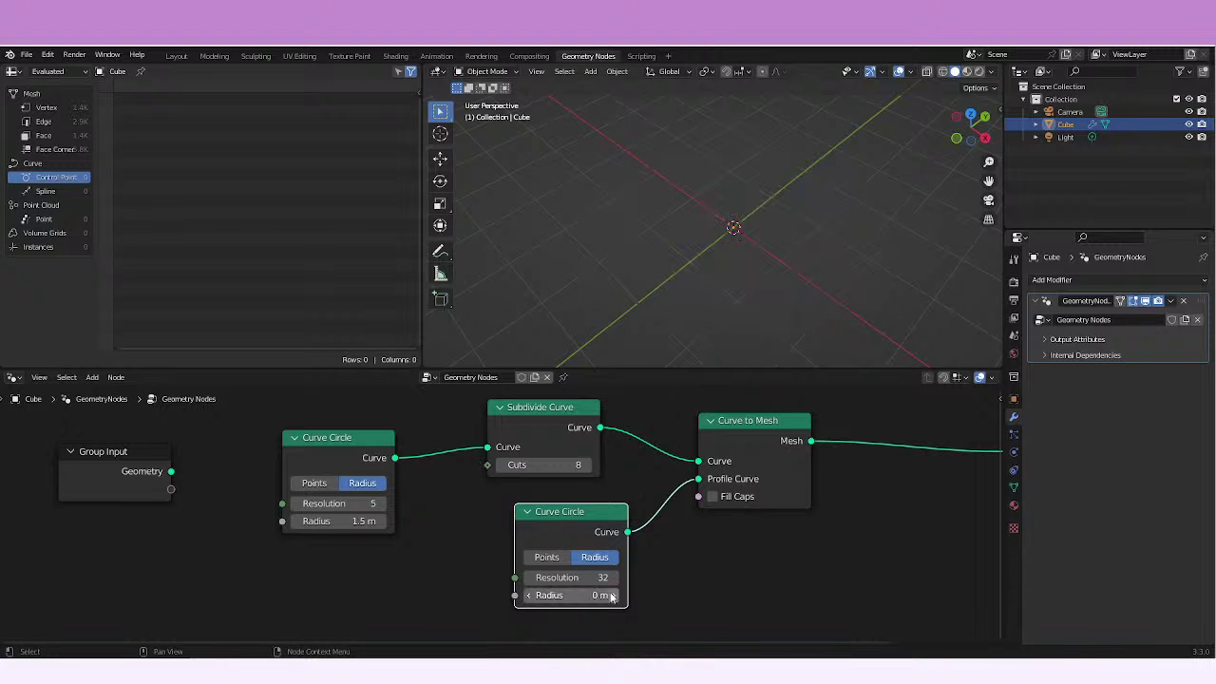
click(614, 596)
click(616, 595)
click(616, 595)
click(614, 594)
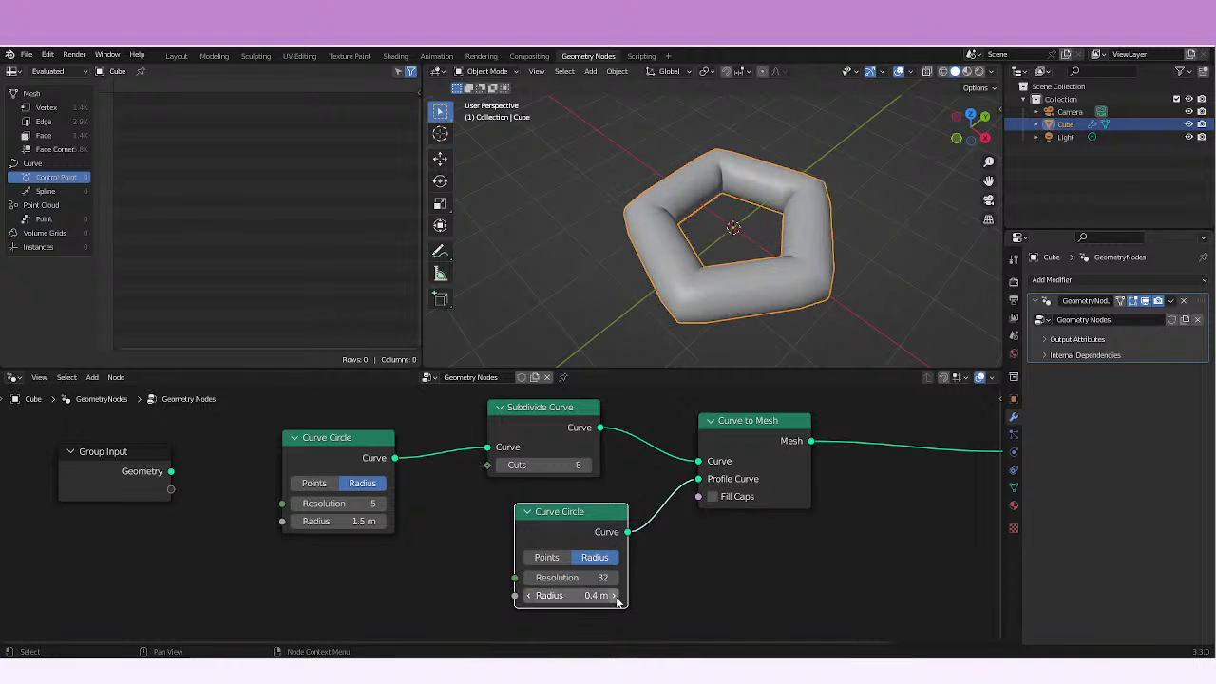
click(614, 594)
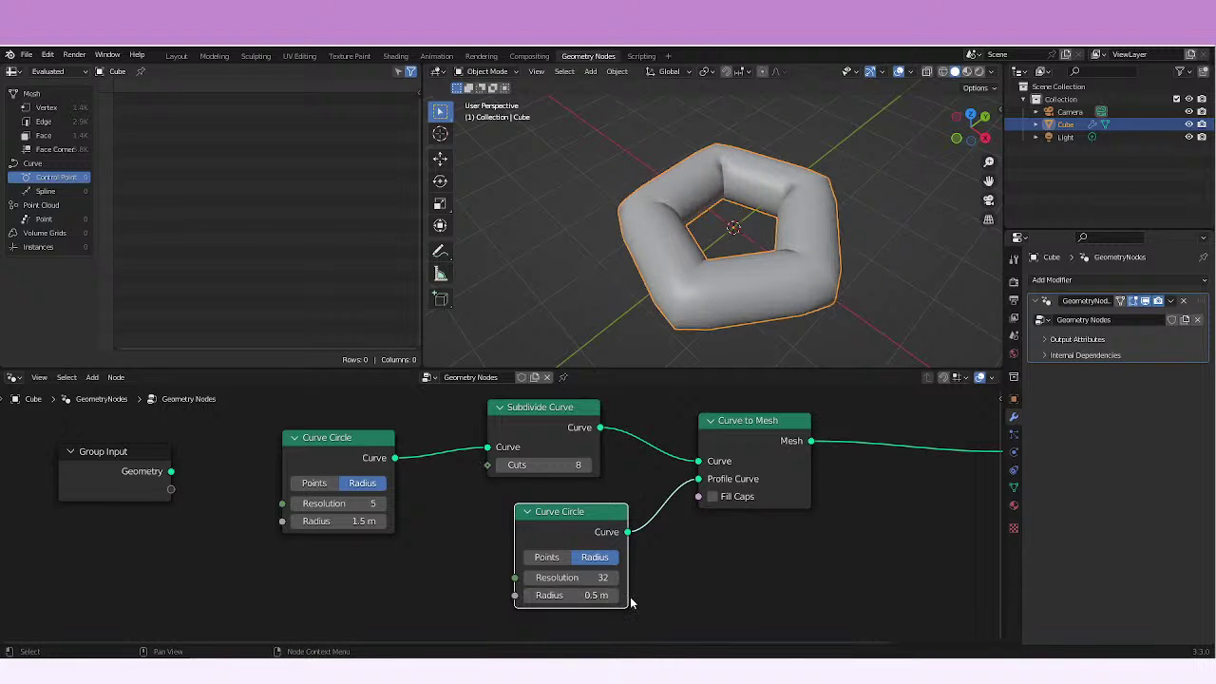
click(530, 595)
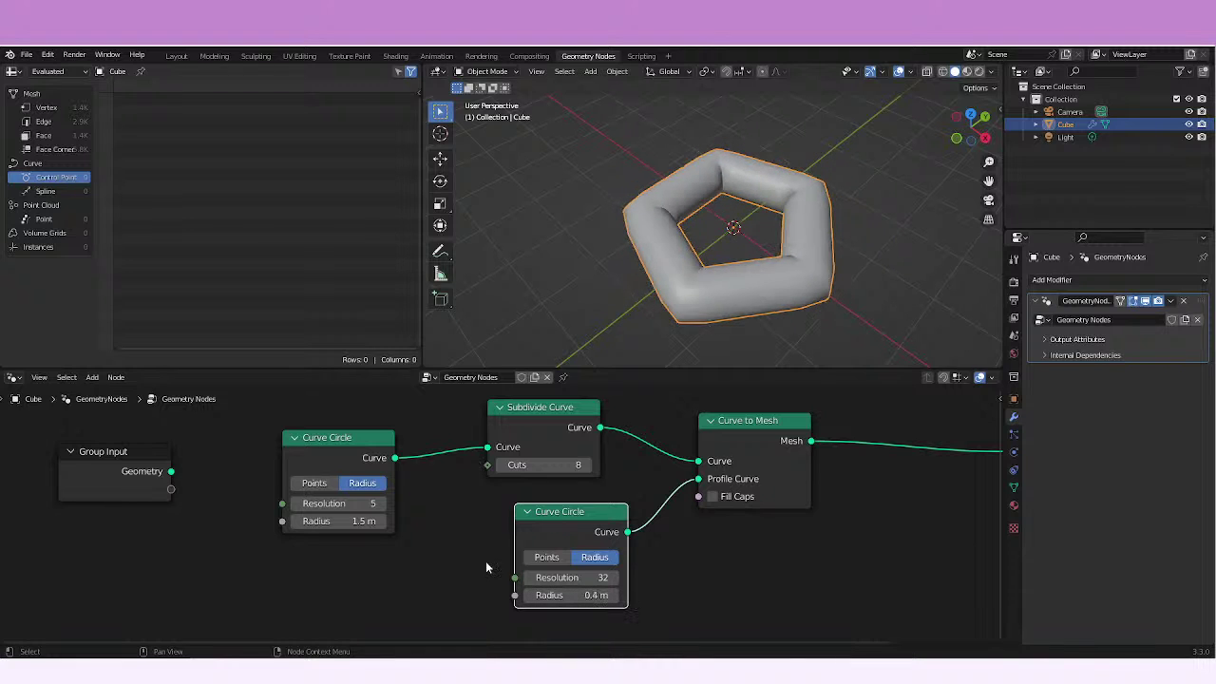
Step: Set the resolution of the Curve Circle feeding Subdivide Curve to 7
click(381, 503)
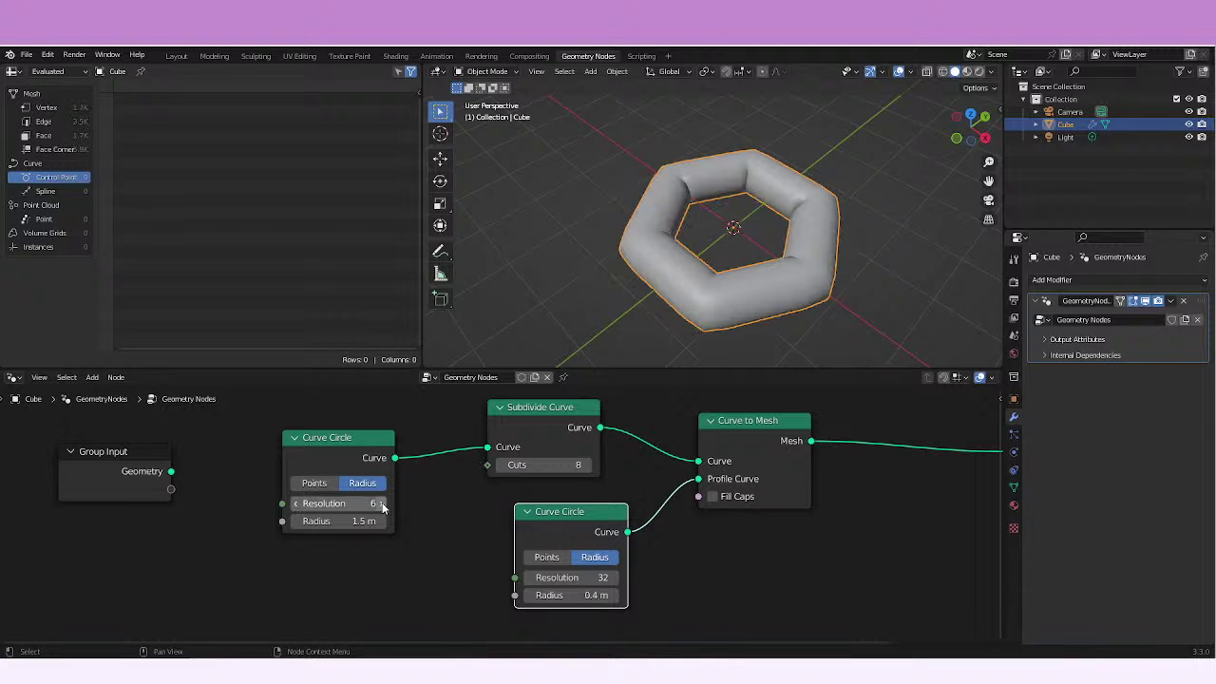
click(381, 503)
click(381, 503)
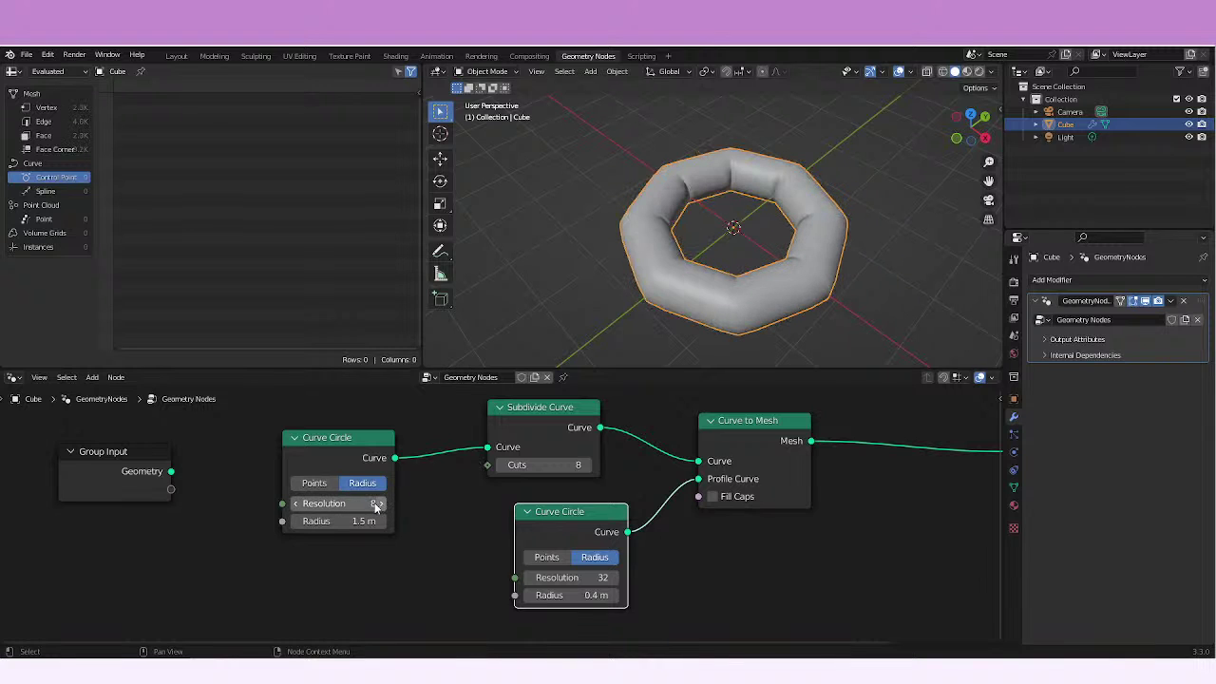
click(295, 503)
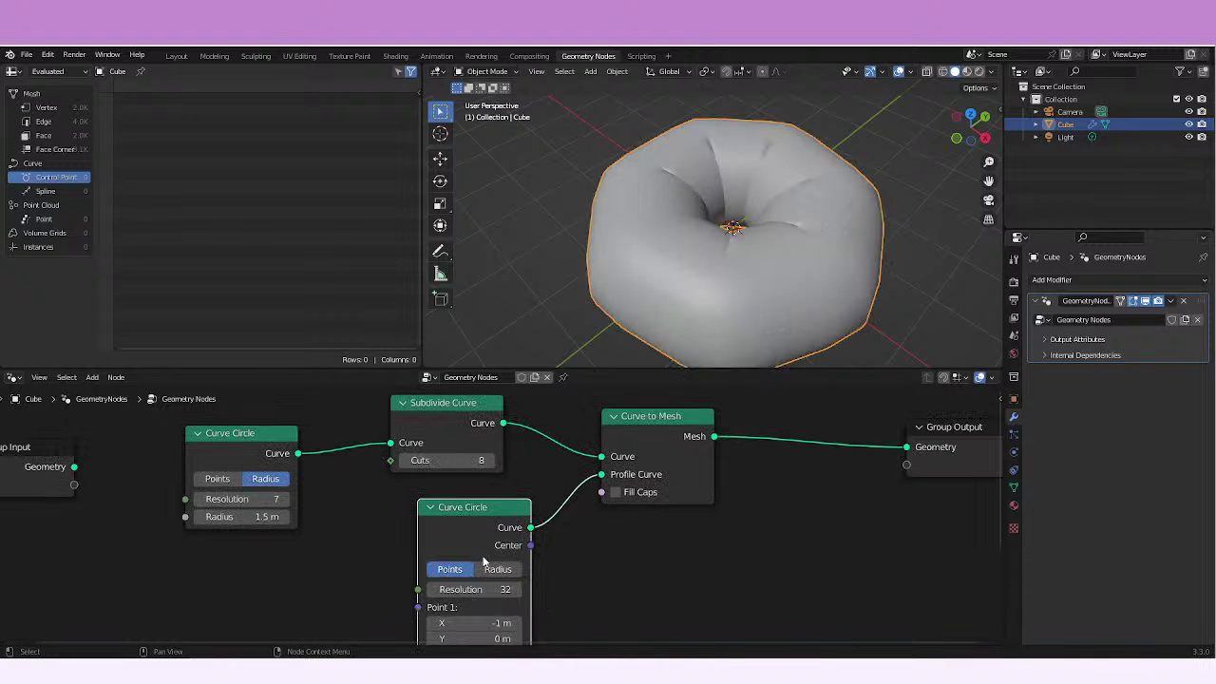
Step: Return the profile Curve Circle to Radius mode and set its resolution to 11
click(530, 551)
mouse_move(589, 573)
middle_down()
mouse_move(652, 570)
mouse_move(608, 569)
middle_up()
drag(532, 551, 501, 561)
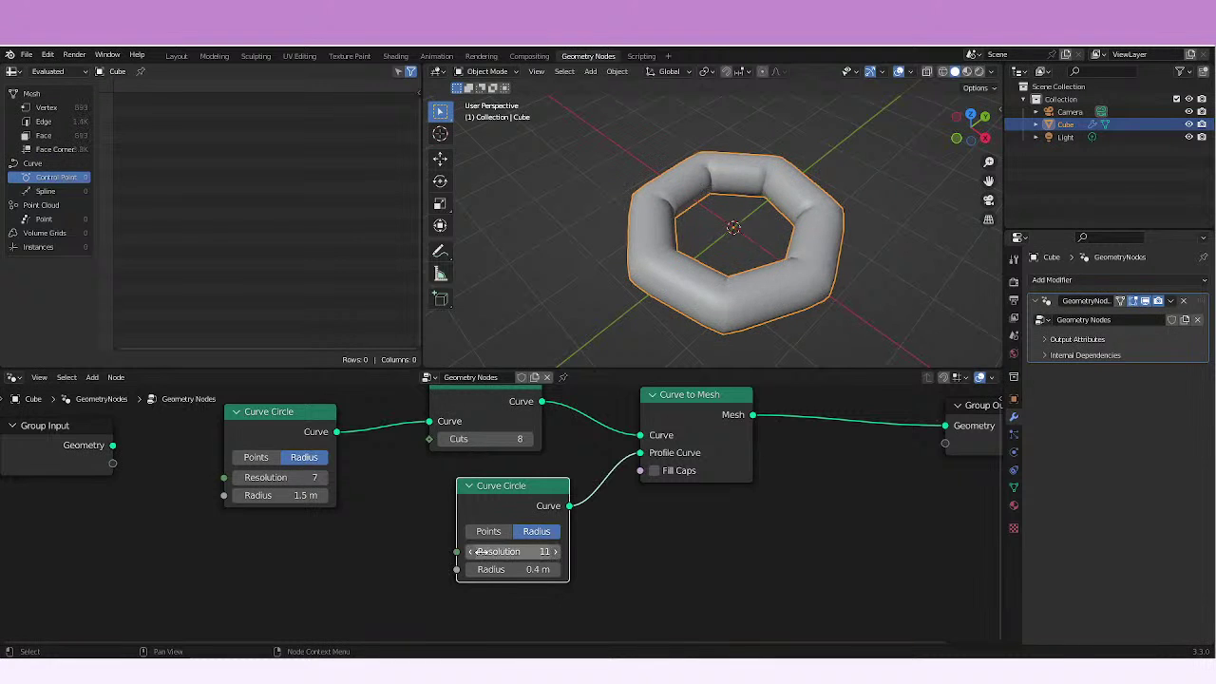
middle_drag(647, 560, 700, 589)
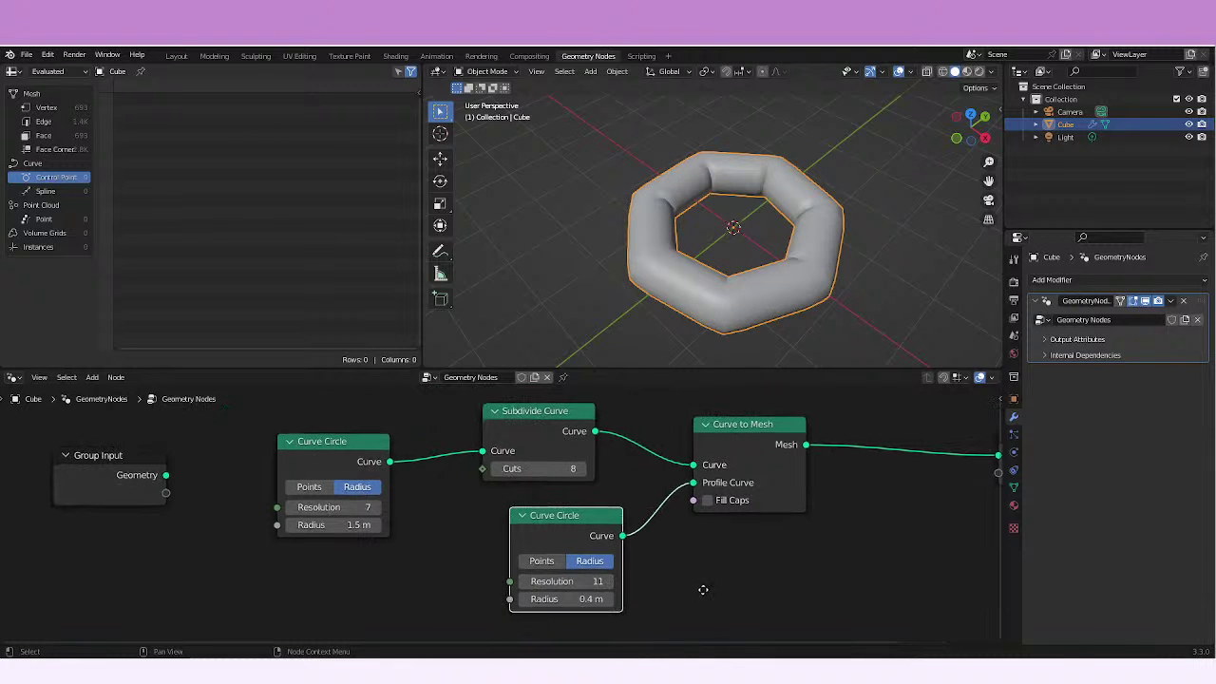
Step: Lower the Subdivide Curve cuts to 0 and raise them again to 10
click(577, 469)
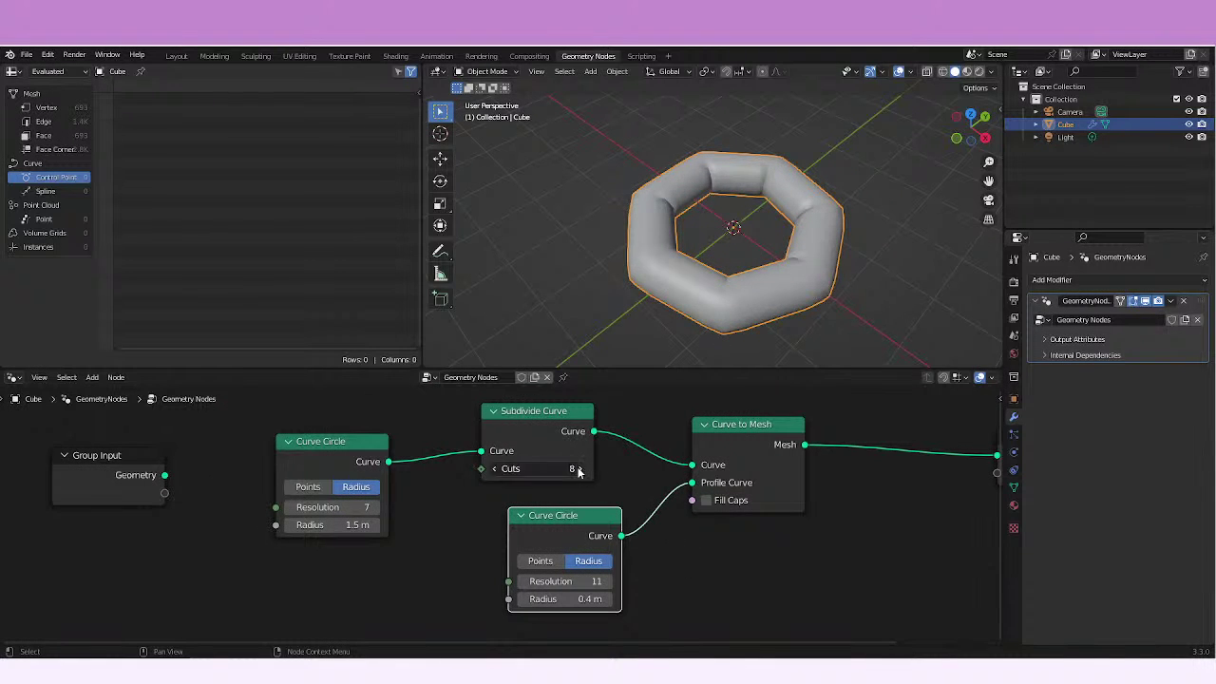
click(577, 469)
click(495, 469)
click(495, 470)
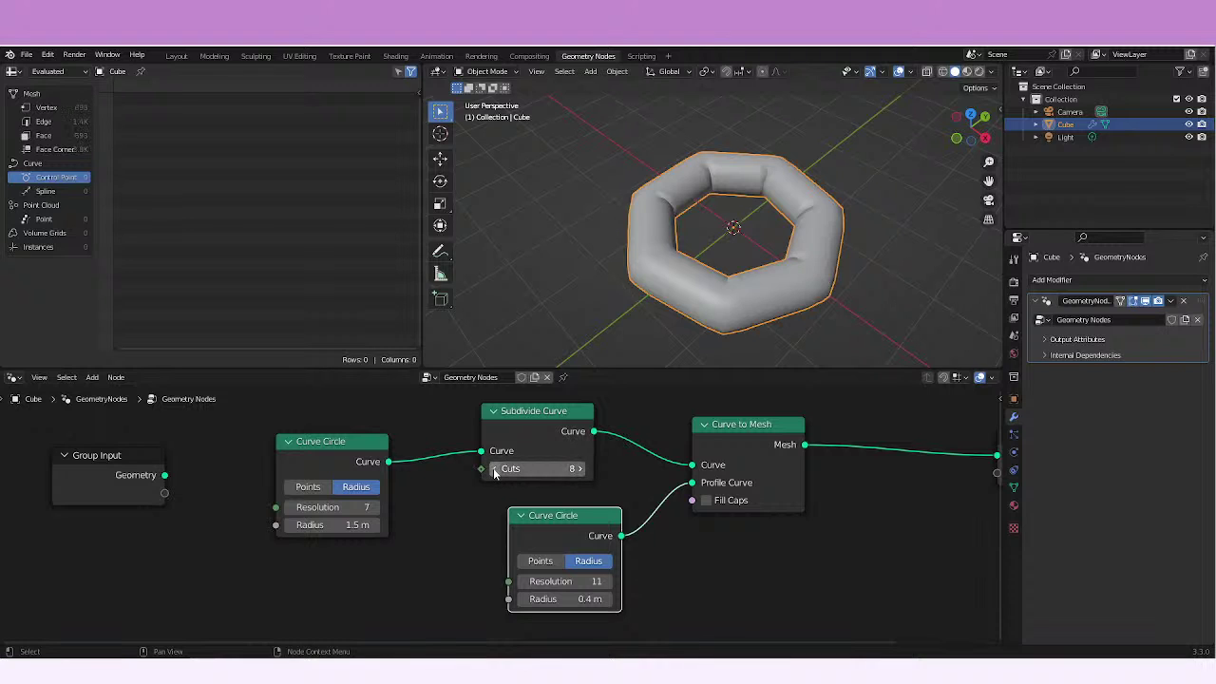
click(495, 469)
click(495, 471)
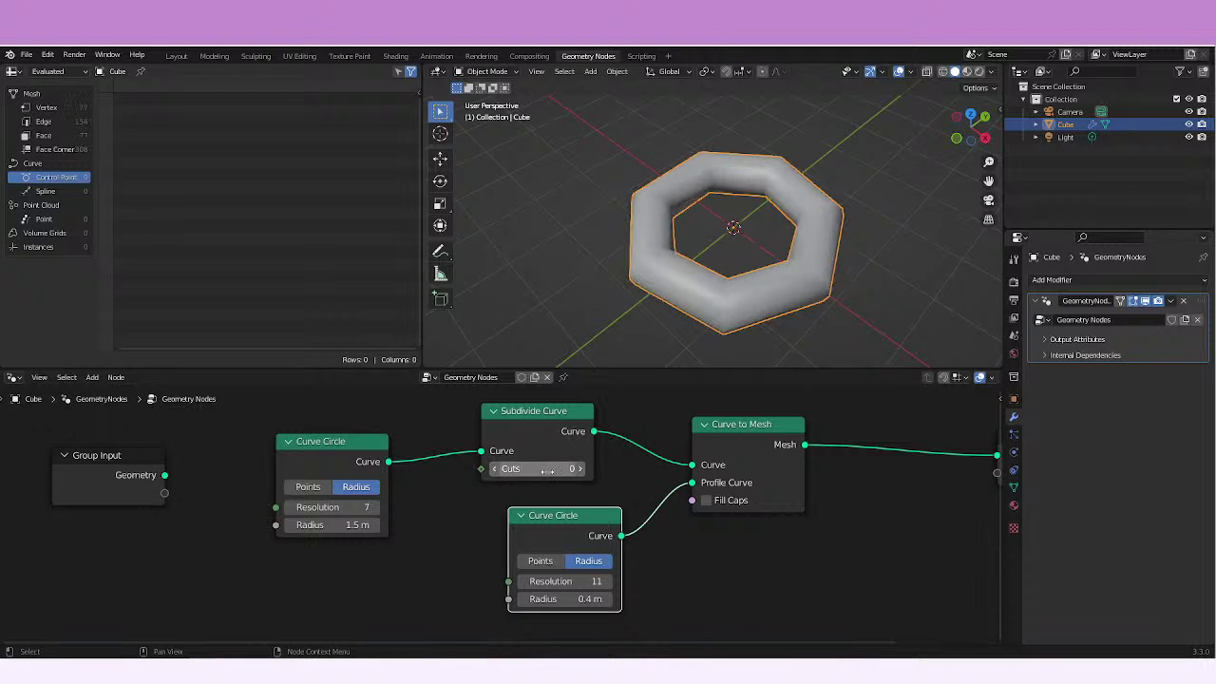
drag(535, 472, 580, 473)
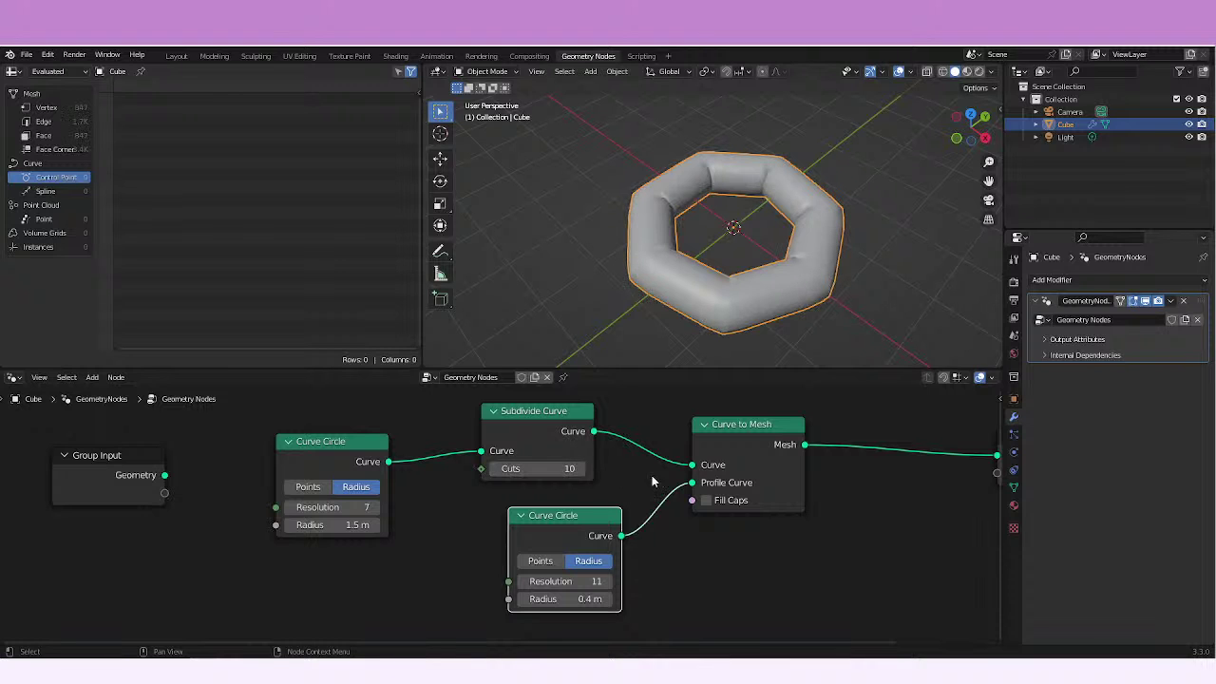
Step: Move the Group Output node farther away from Curve to Mesh to free space for another node
middle_drag(671, 479, 514, 489)
drag(921, 446, 953, 446)
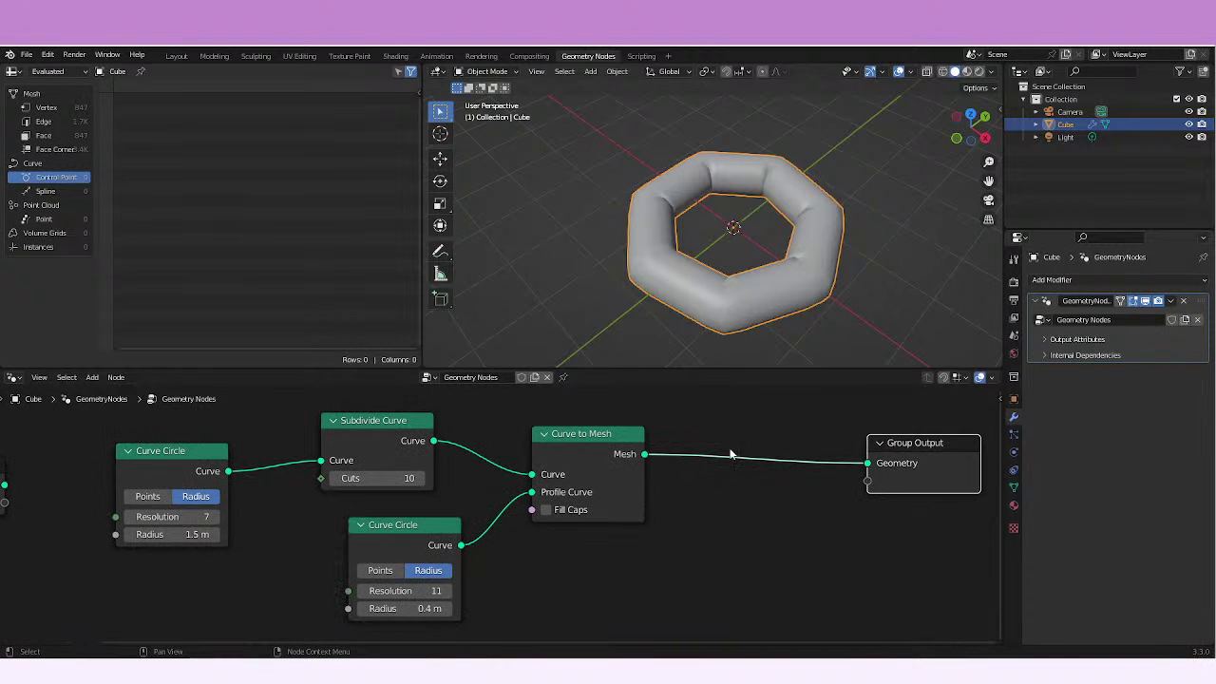
middle_drag(665, 465, 462, 484)
drag(761, 466, 865, 456)
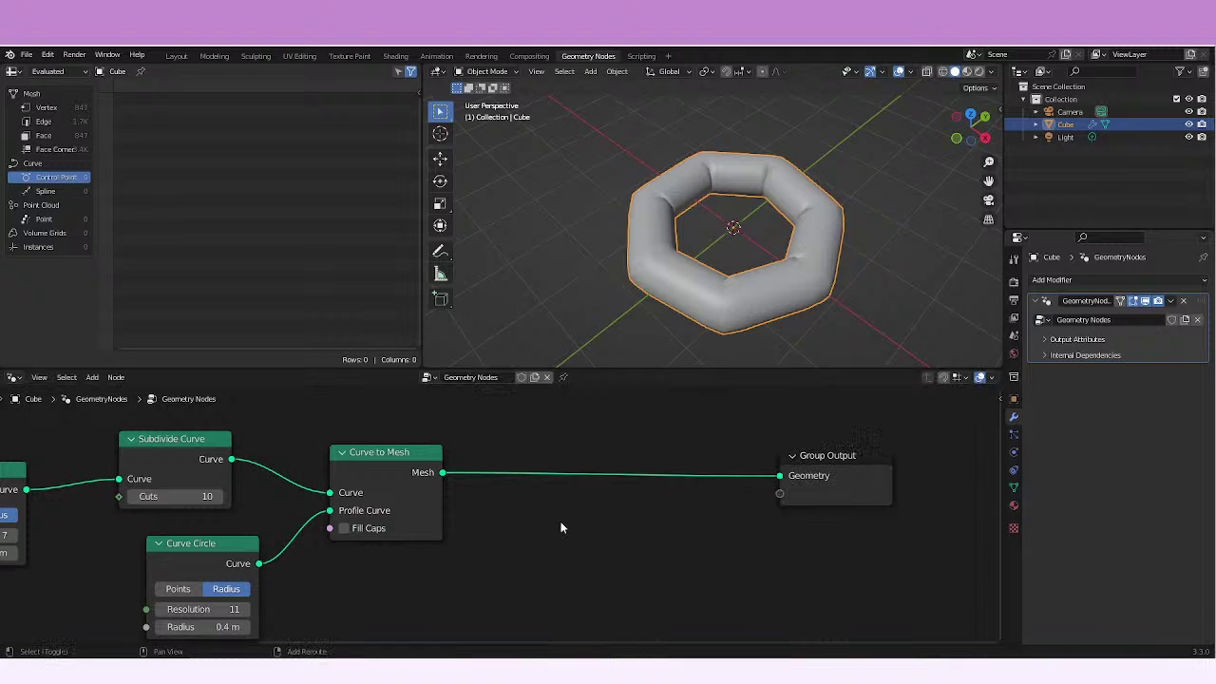
Step: Insert an Extrude Mesh node between Curve to Mesh and Group Output, and inspect the extruded mesh in the viewport
key(shift+a)
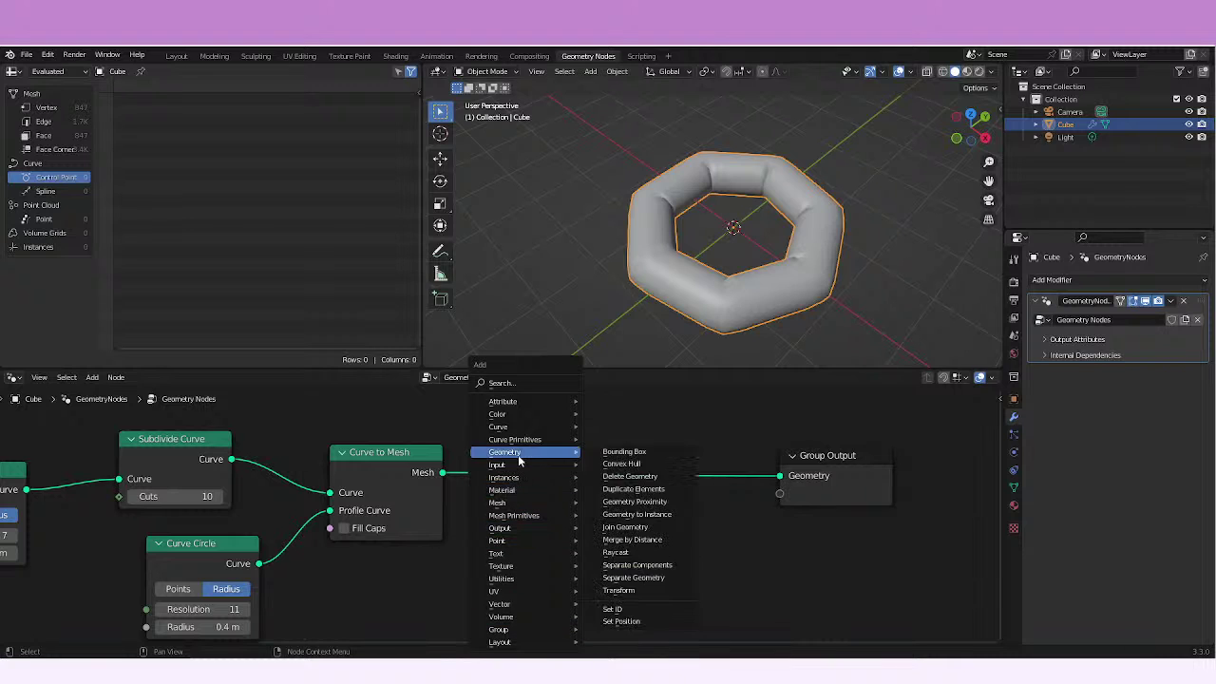
mouse_move(575, 504)
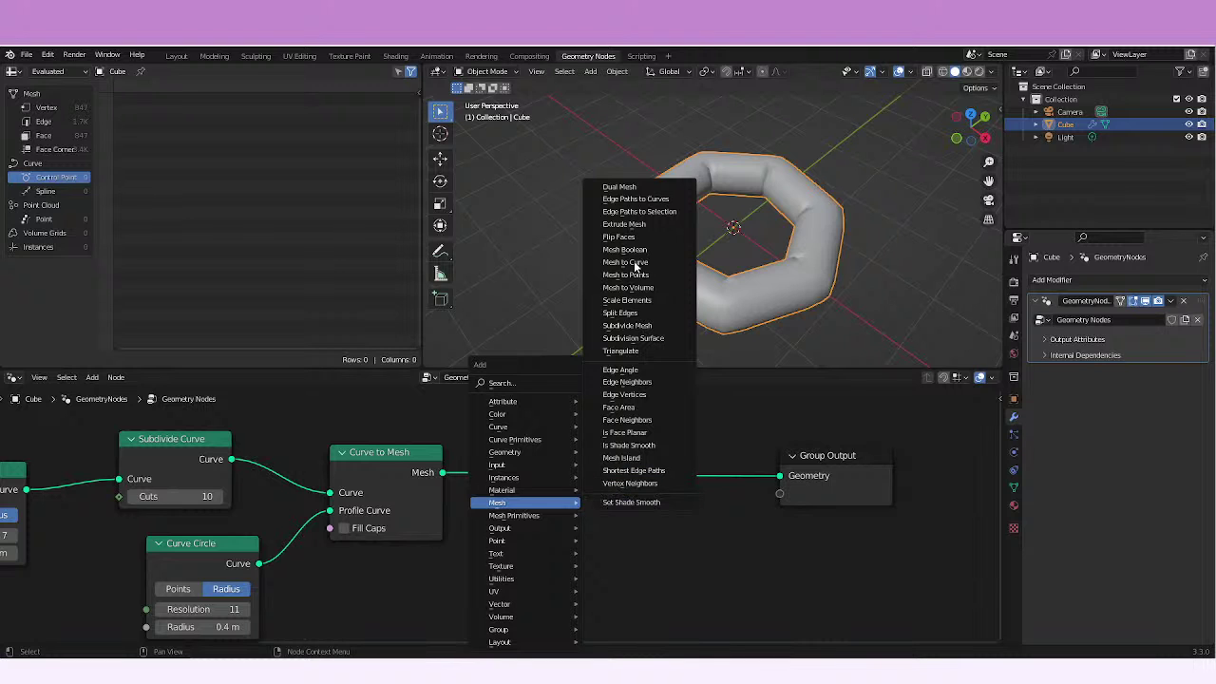
click(629, 225)
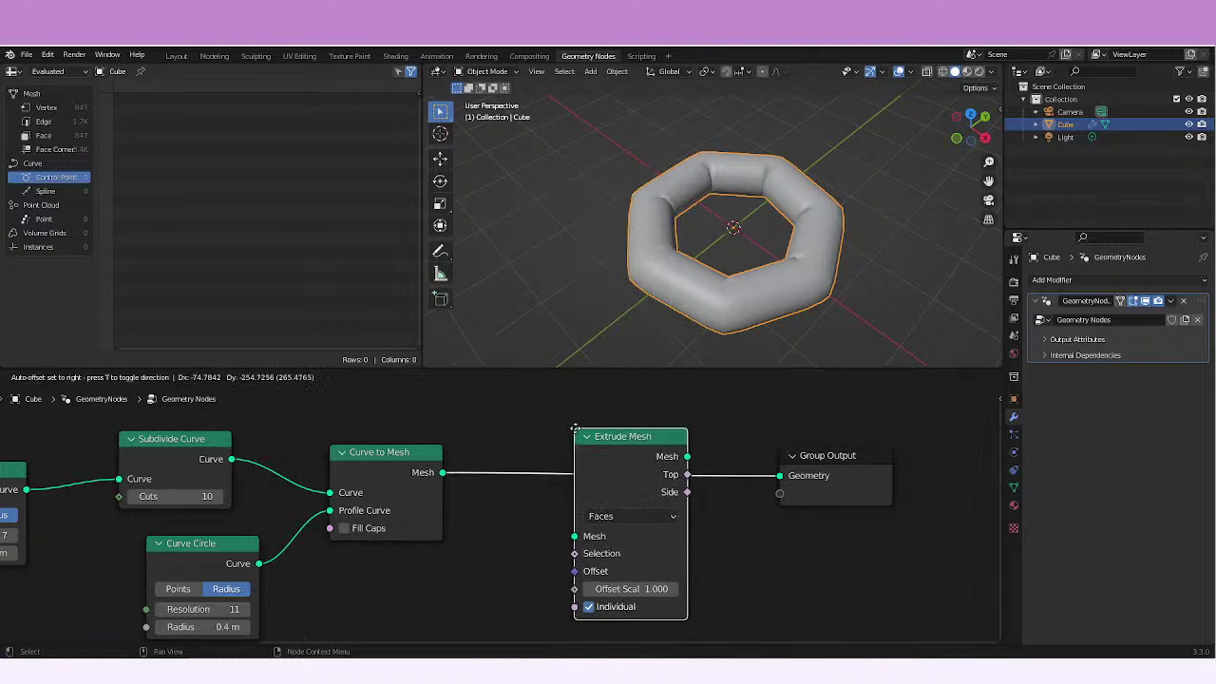
click(577, 442)
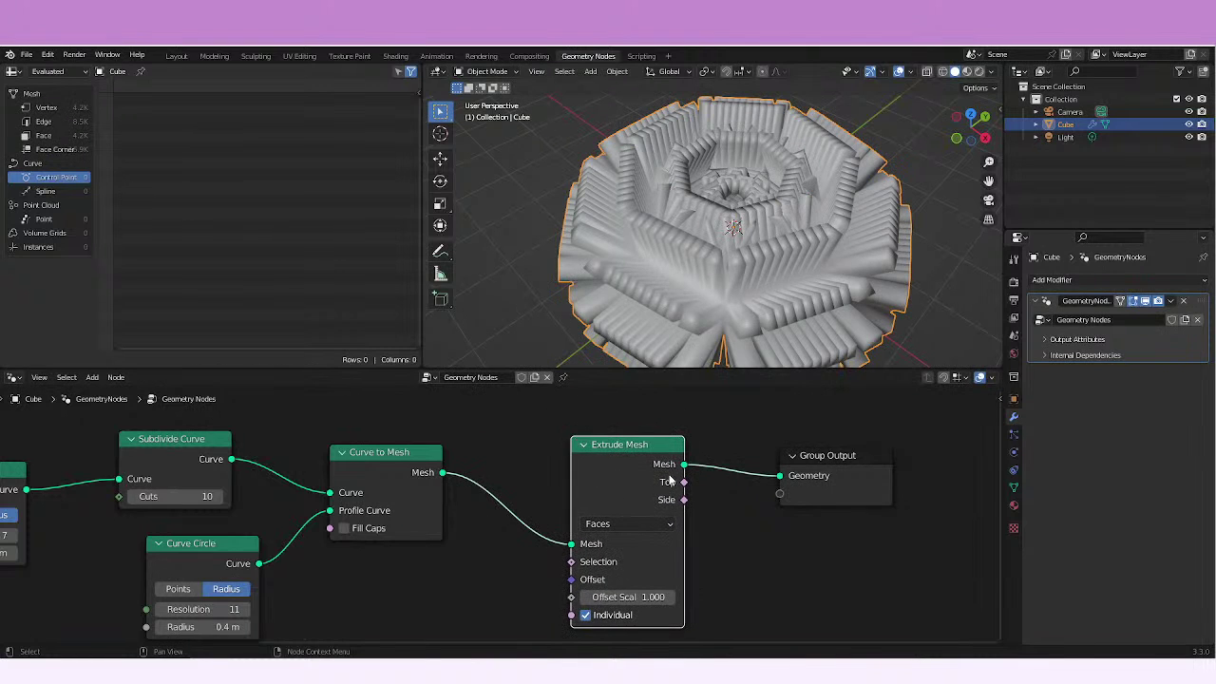
middle_drag(772, 346, 719, 266)
key(KP_Decimal)
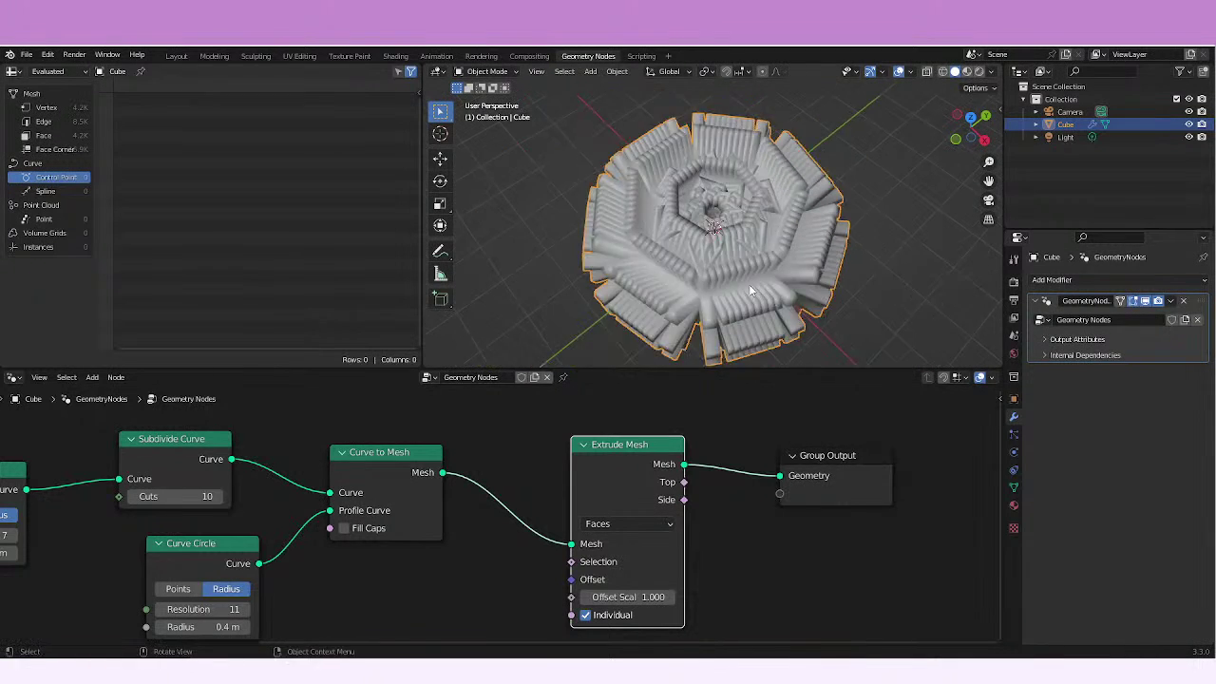
Step: Set the Subdivide Curve cuts to 0 and examine the extruded mesh up close
middle_drag(469, 559, 746, 542)
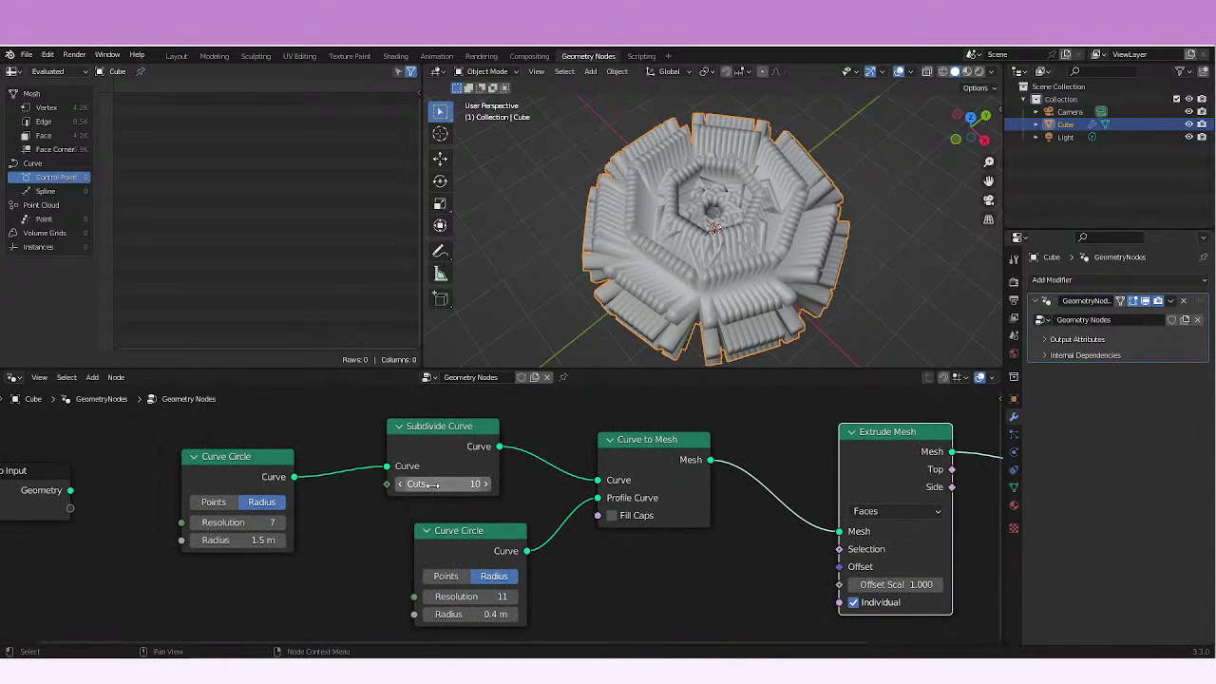
drag(430, 485, 372, 486)
mouse_move(751, 228)
middle_down()
mouse_move(765, 279)
mouse_move(774, 261)
mouse_move(759, 255)
mouse_move(797, 211)
mouse_move(756, 252)
mouse_move(746, 246)
middle_up()
scroll(759, 251, up, 3)
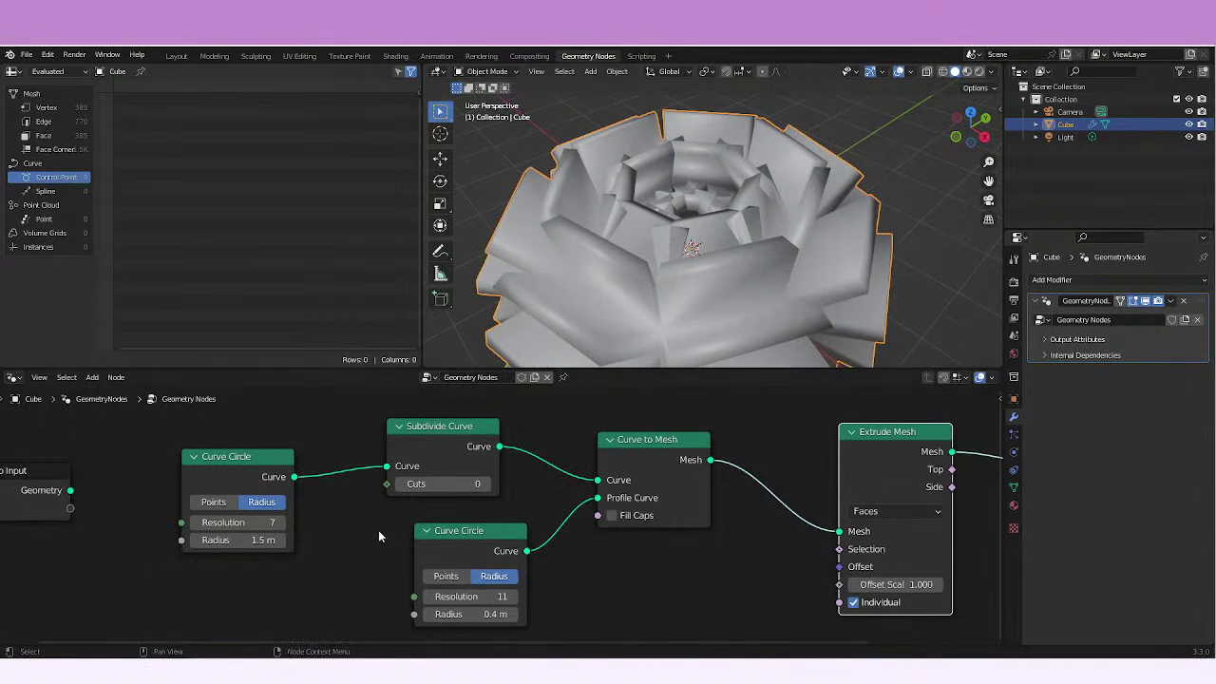
Step: Raise the Subdivide Curve cuts gradually to 11, checking the extruded shape from different angles
click(487, 484)
click(486, 484)
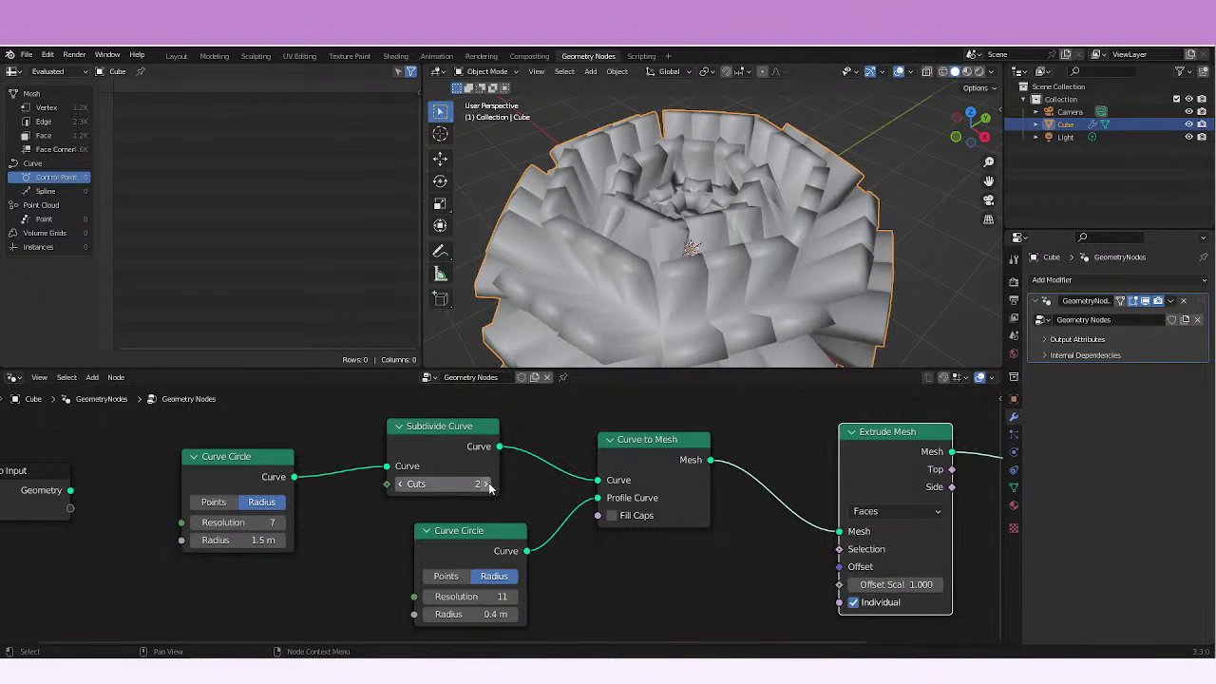
drag(488, 486, 518, 485)
middle_drag(568, 285, 715, 264)
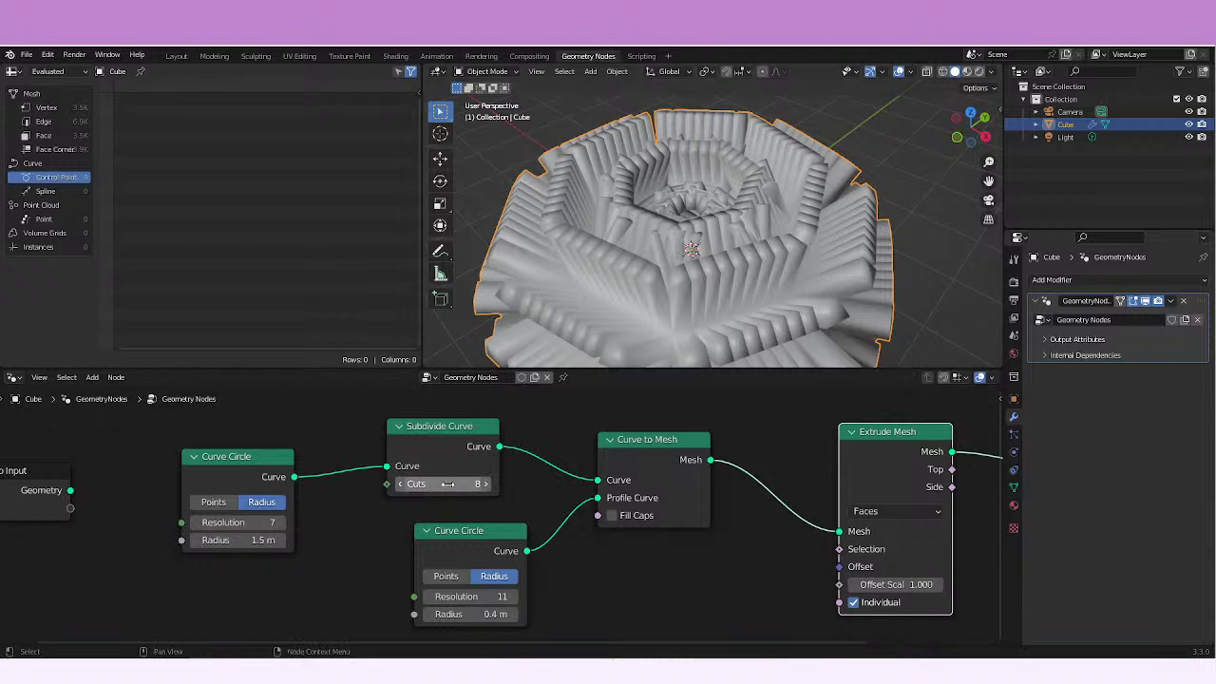
drag(462, 484, 492, 483)
middle_drag(708, 277, 746, 219)
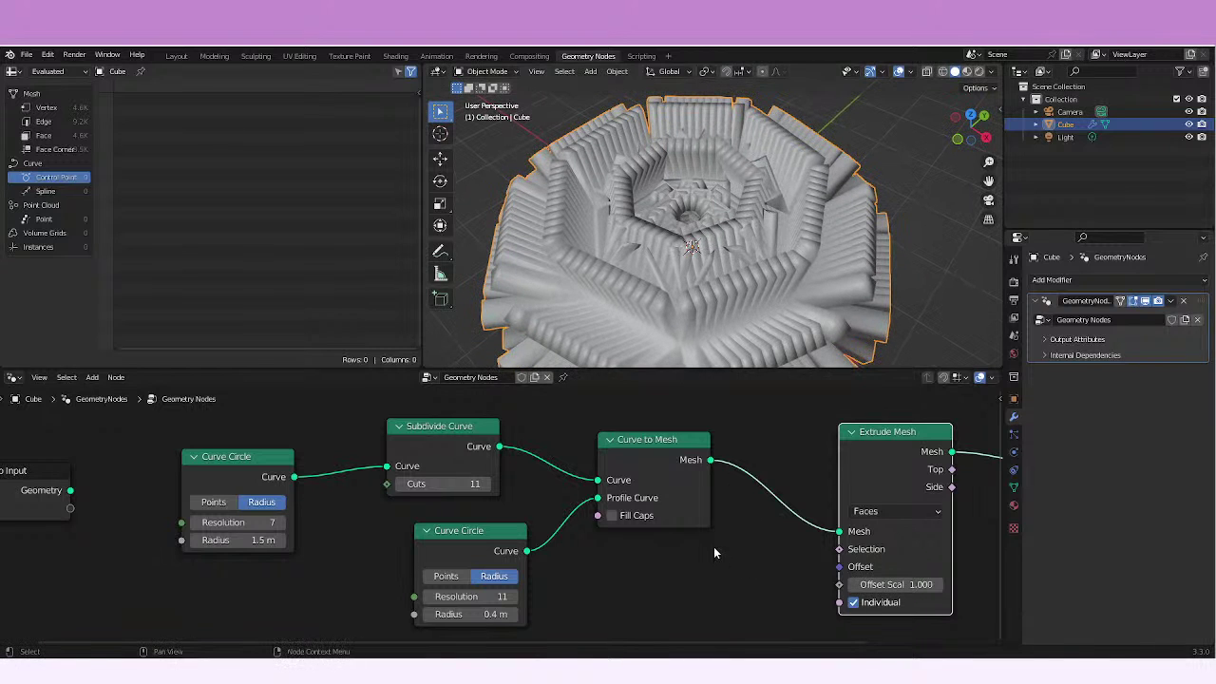
Step: Set the Extrude Mesh offset scale to 0.700
middle_drag(703, 538, 466, 513)
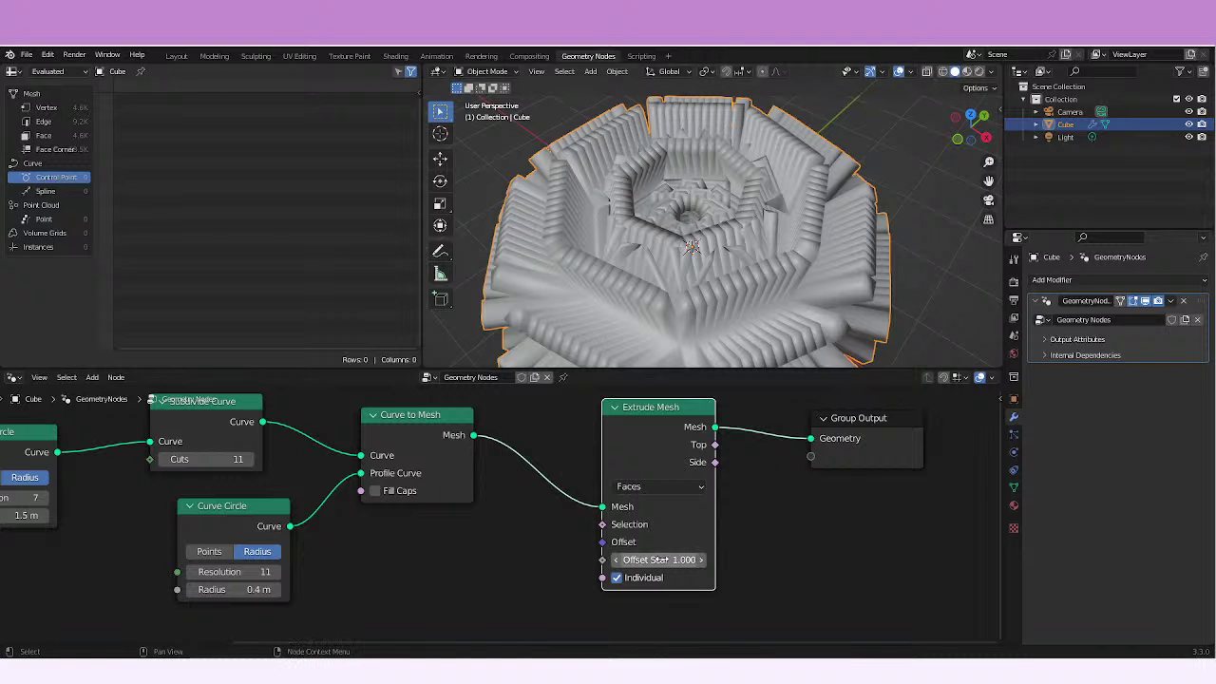
drag(664, 560, 646, 559)
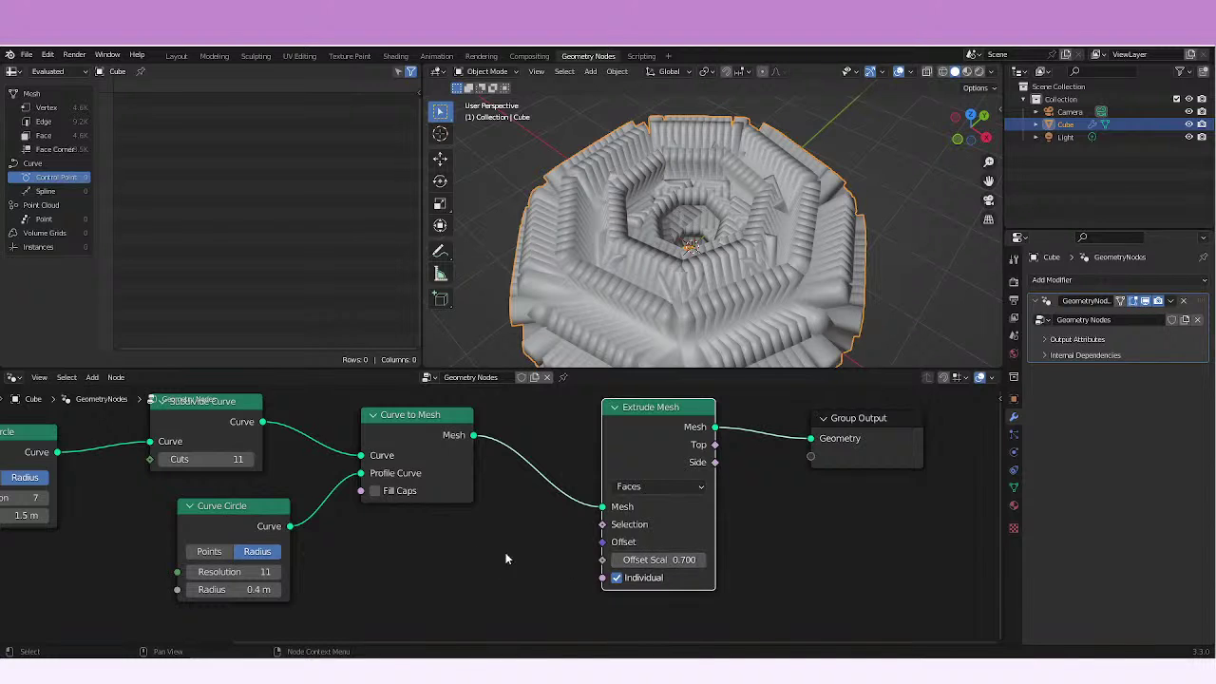
click(473, 568)
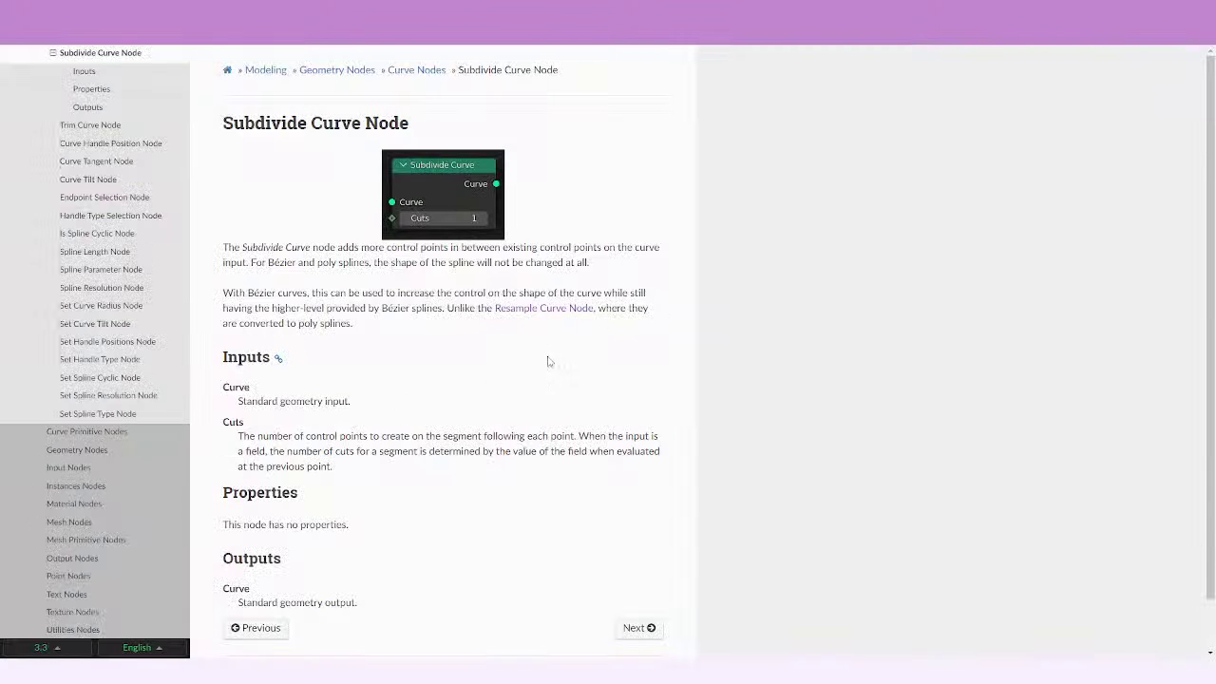
Step: Review the description, inputs and outputs on the Subdivide Curve Node page of the Blender manual
scroll(548, 361, down, 1)
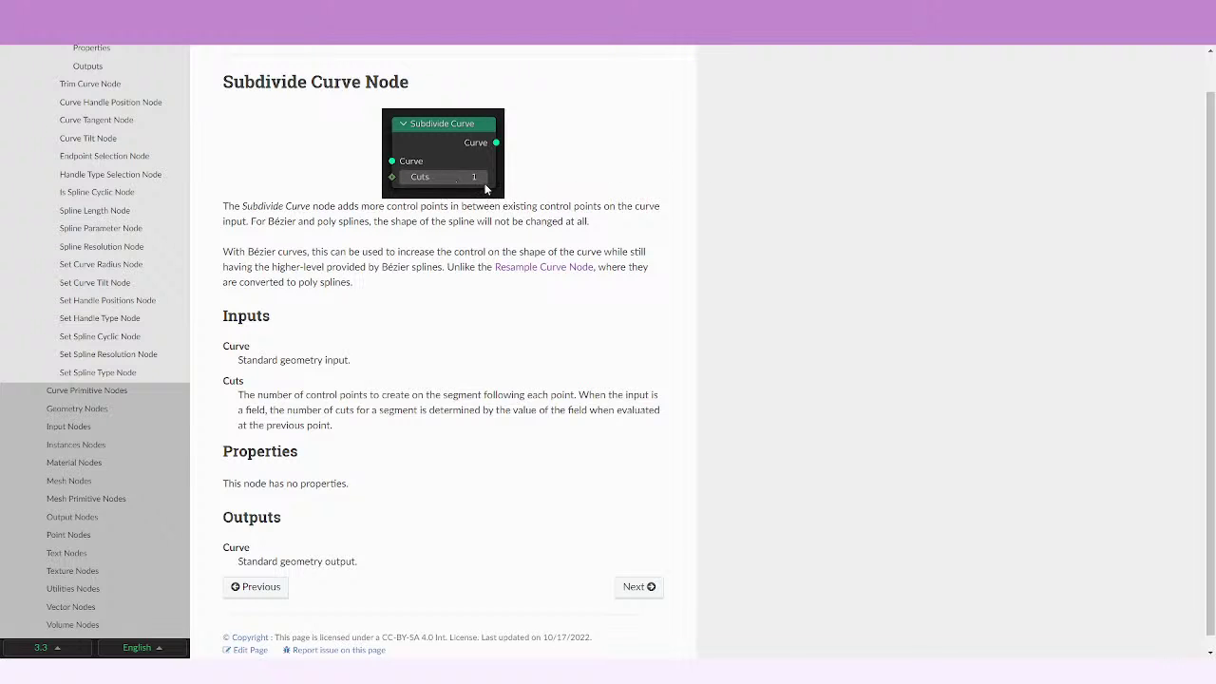
Step: Look up the word "Bézier" from the node description in a Google search and return to the manual page
scroll(518, 192, down, 1)
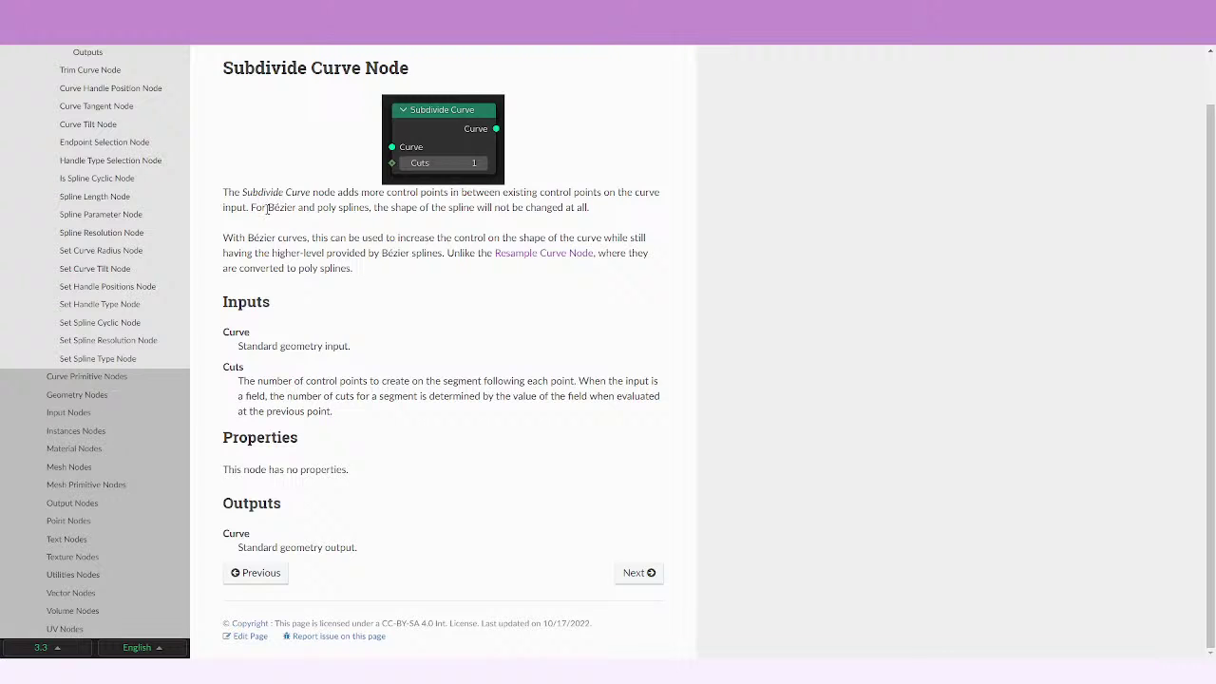
drag(267, 208, 279, 208)
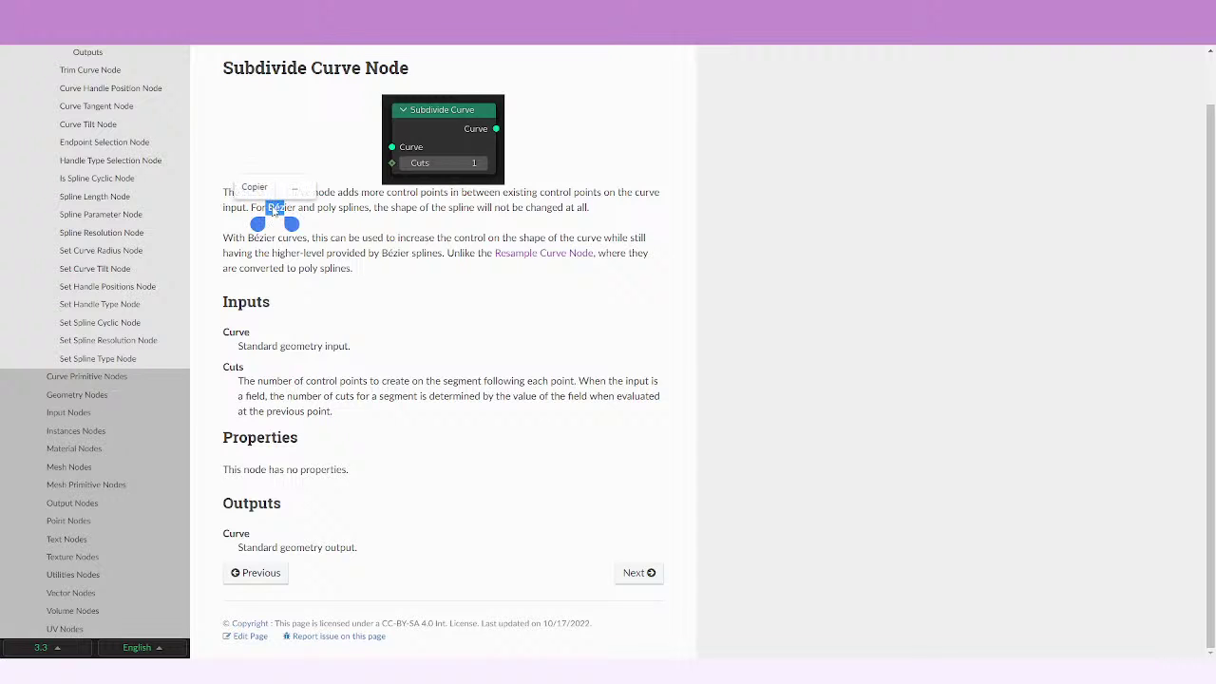
click(387, 222)
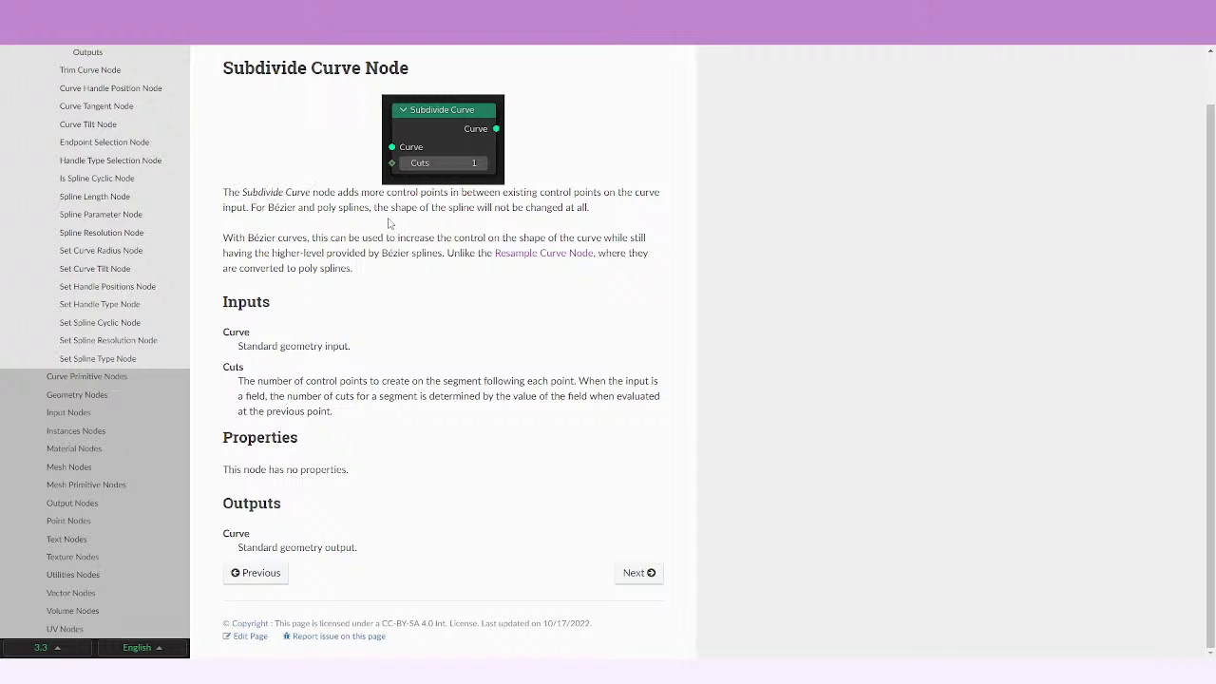
double_click(267, 207)
right_click(296, 212)
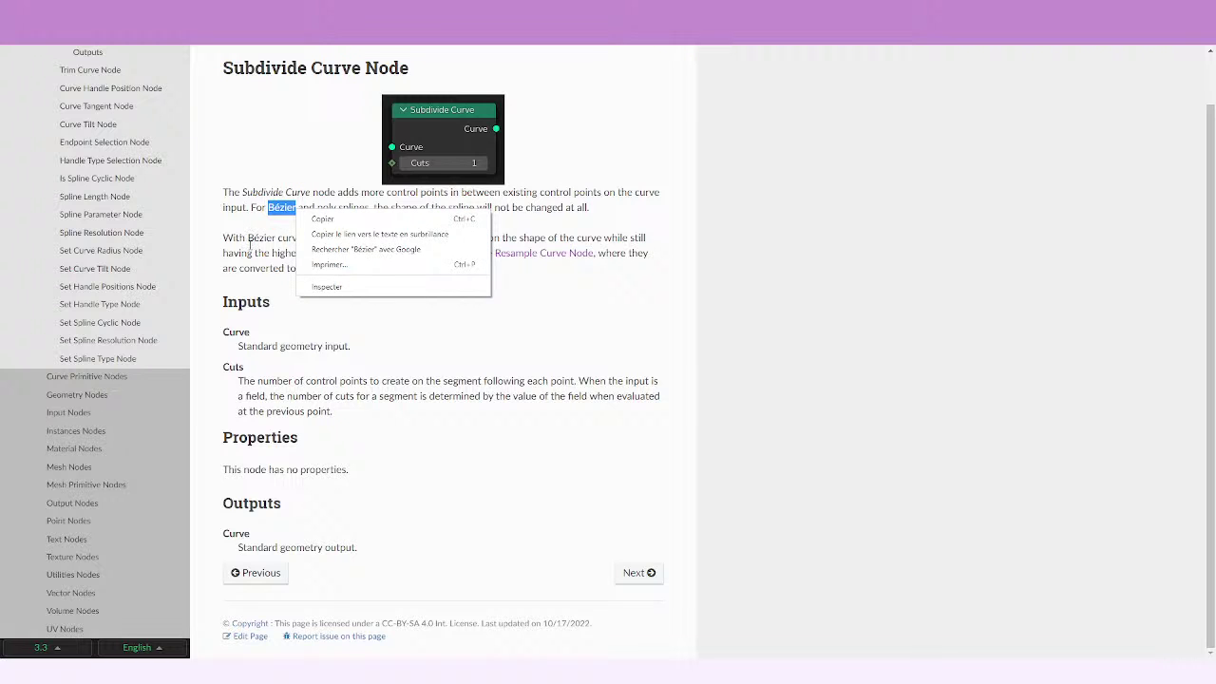
click(373, 251)
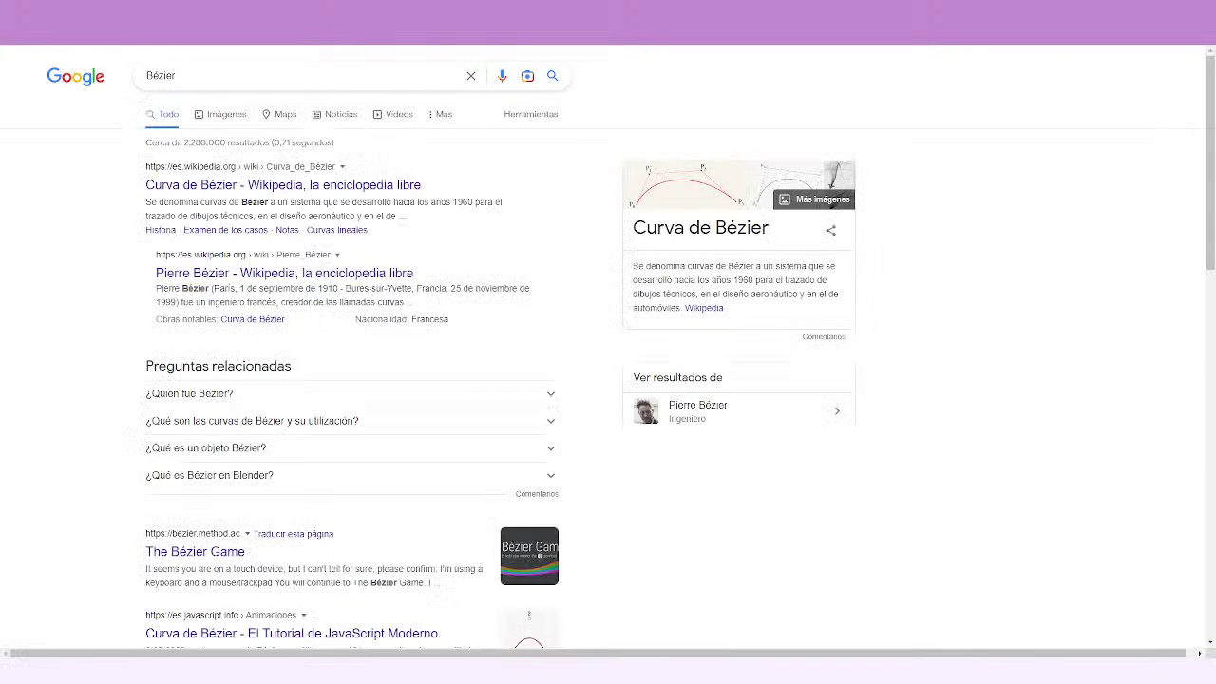
click(63, 15)
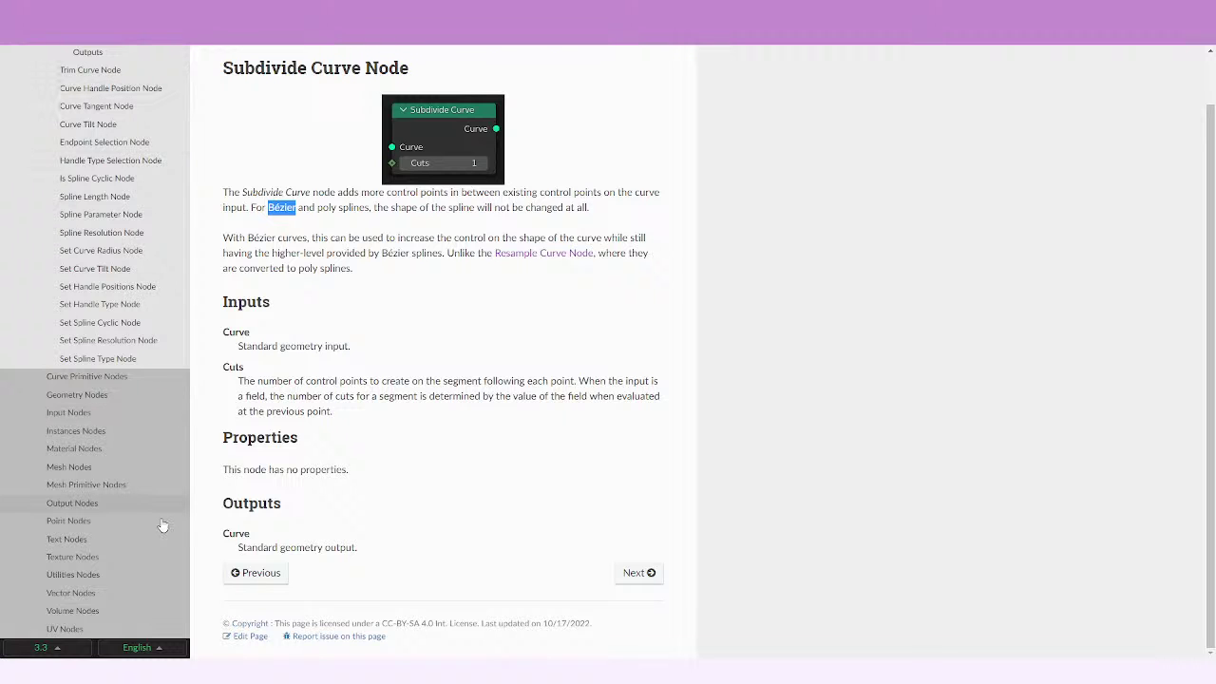
Step: Switch to Blender, add a Bezier Segment node, move the 1.5 m Curve Circle aside and connect the segment to Subdivide Curve
key(alt+Tab)
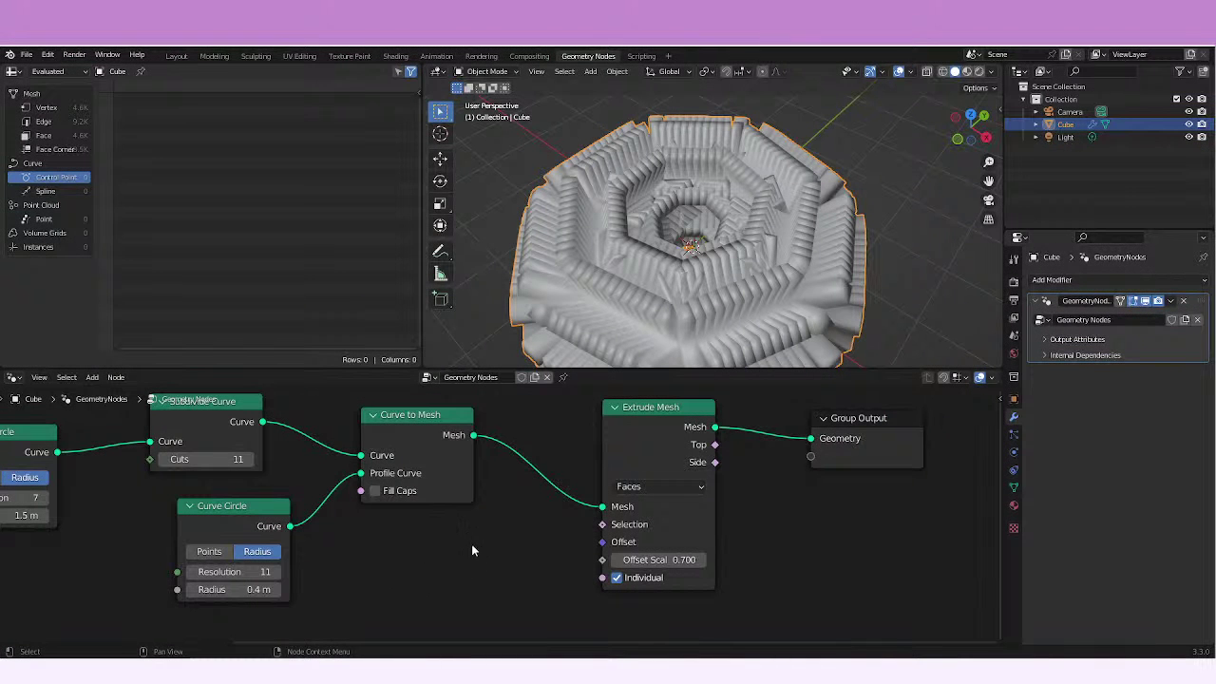
middle_drag(472, 545, 705, 564)
middle_drag(628, 564, 560, 549)
scroll(506, 514, down, 2)
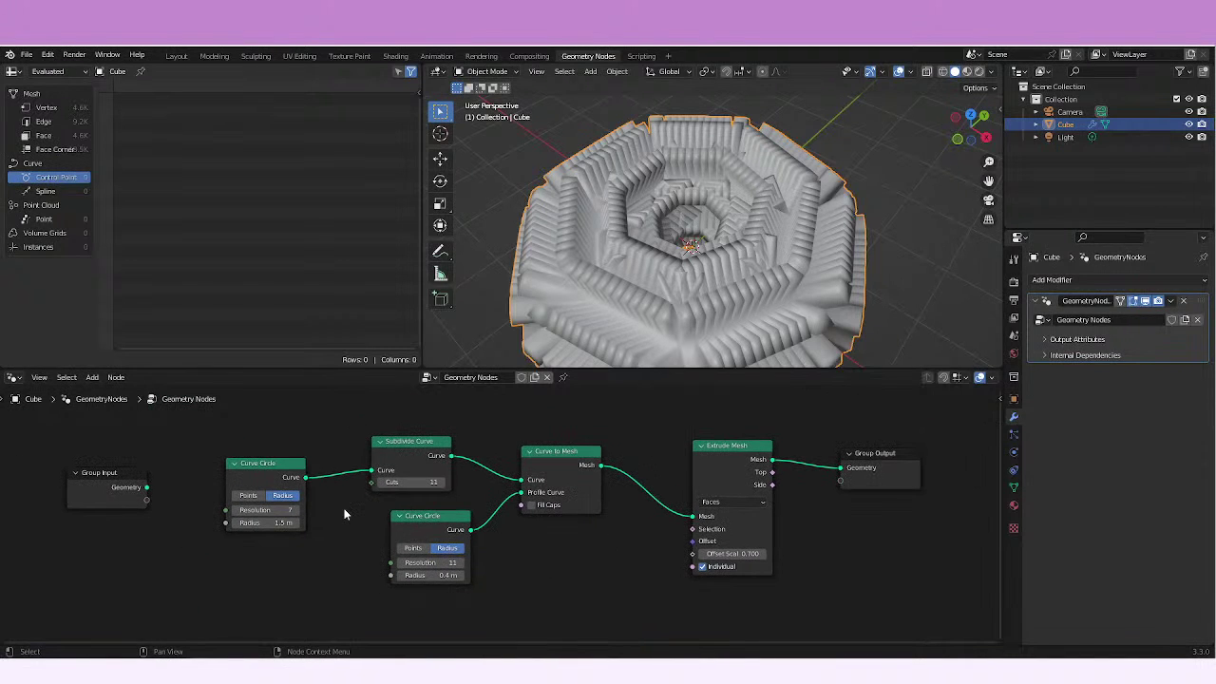
key(shift+a)
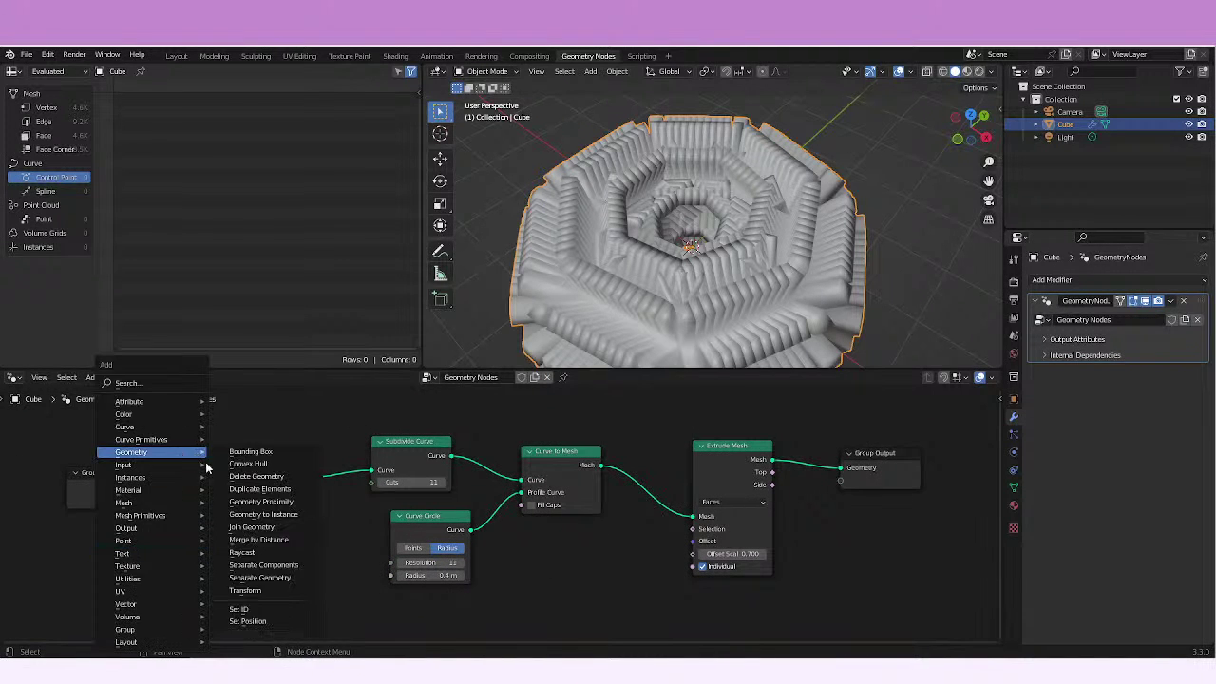
mouse_move(161, 439)
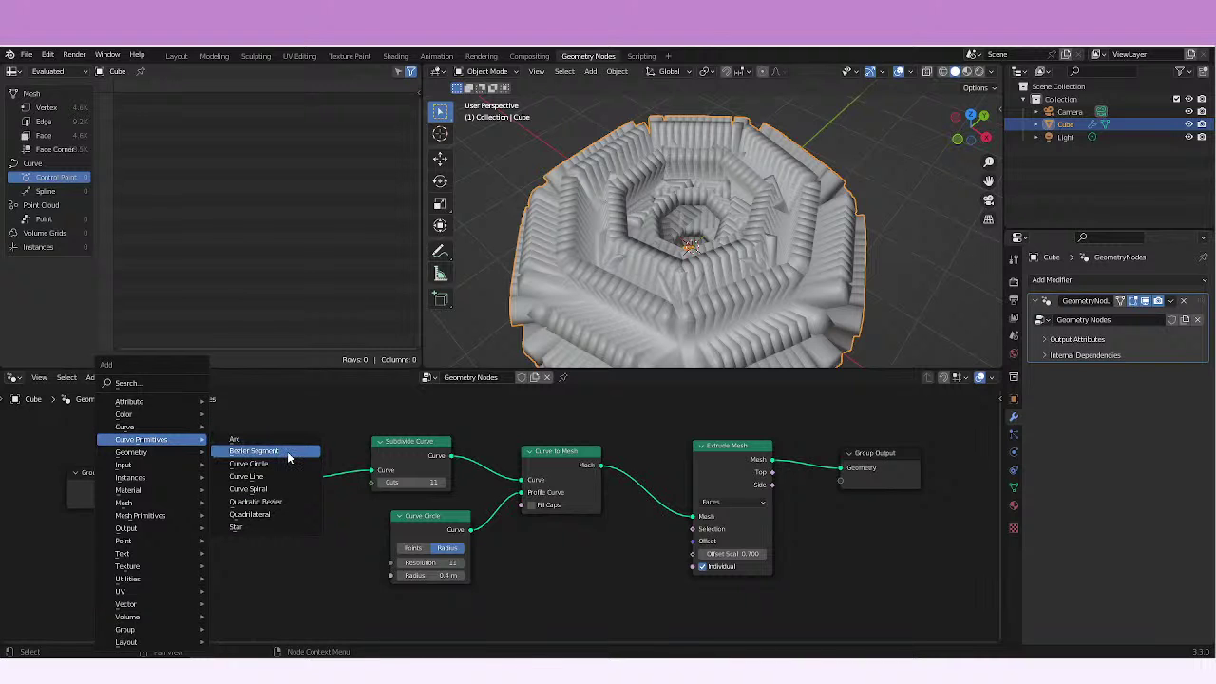
click(288, 458)
click(128, 541)
drag(271, 476, 298, 563)
drag(184, 541, 371, 470)
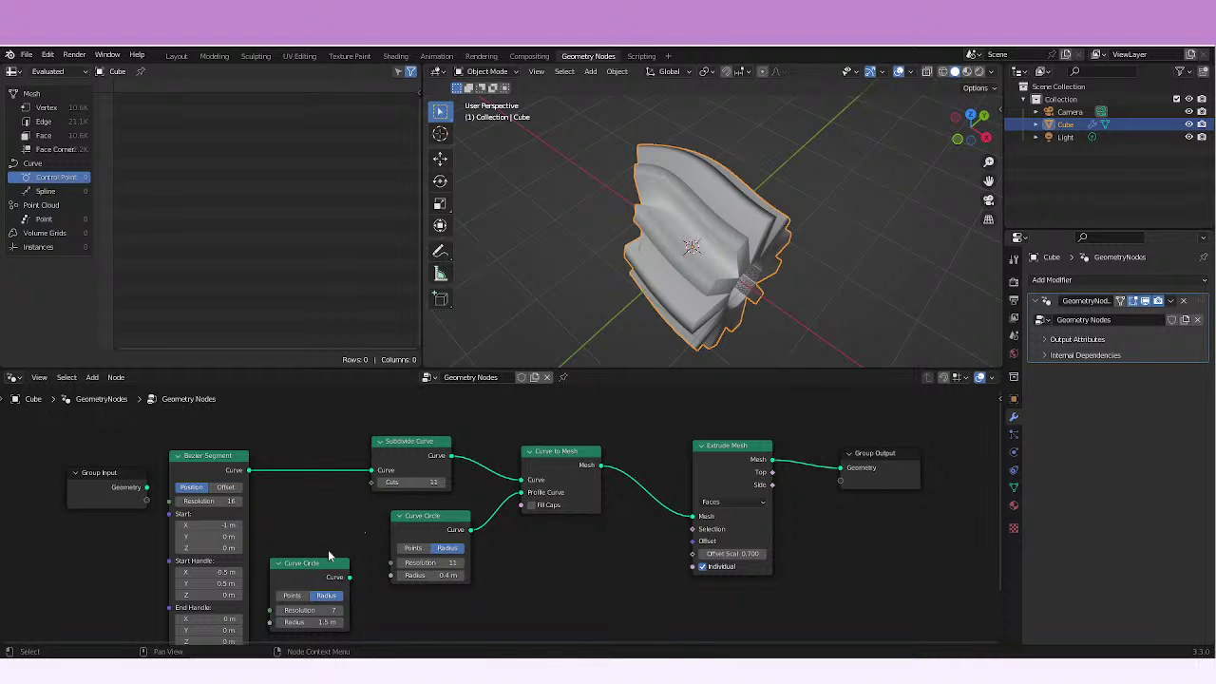
Step: Set the Bezier Segment to Offset mode and compare the mesh with Subdivide Curve cuts of 0 and 11
drag(407, 483, 372, 483)
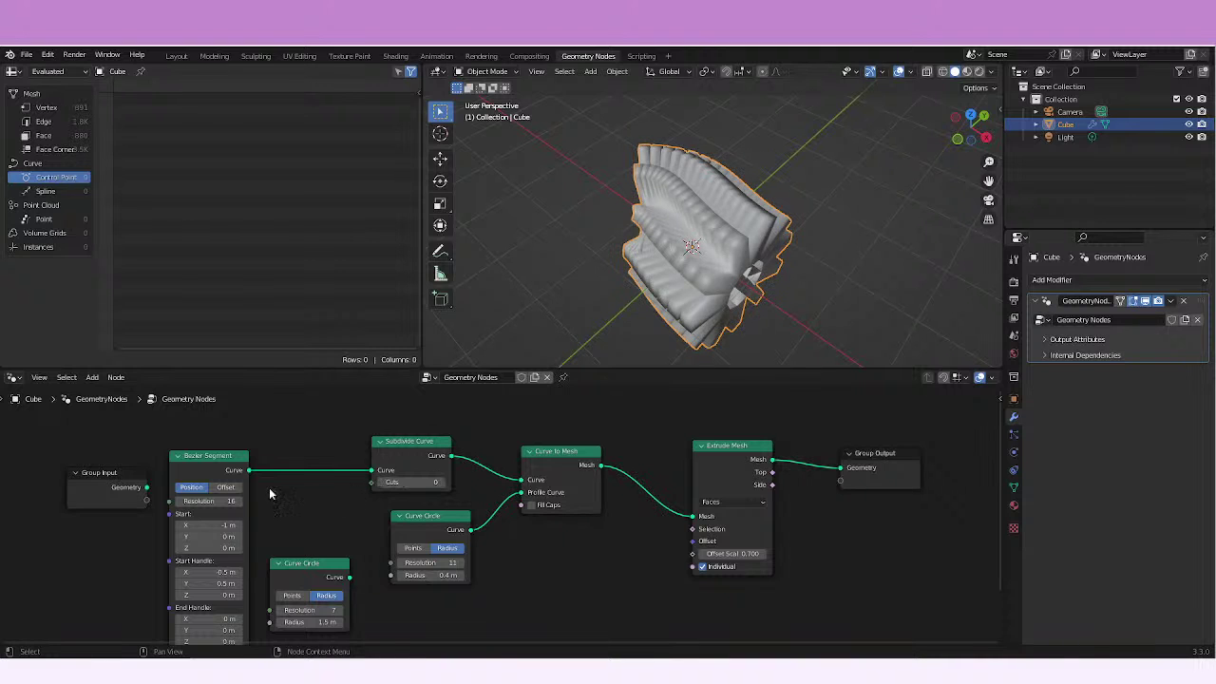
click(228, 487)
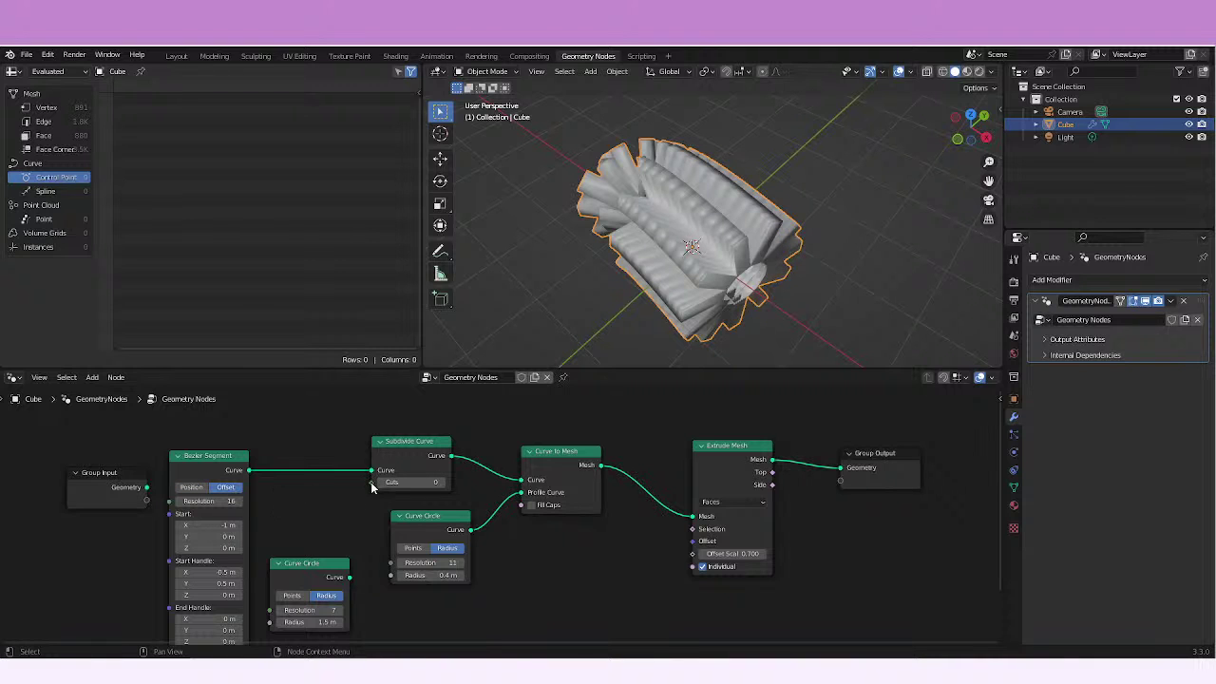
drag(379, 482, 401, 484)
middle_drag(722, 290, 651, 262)
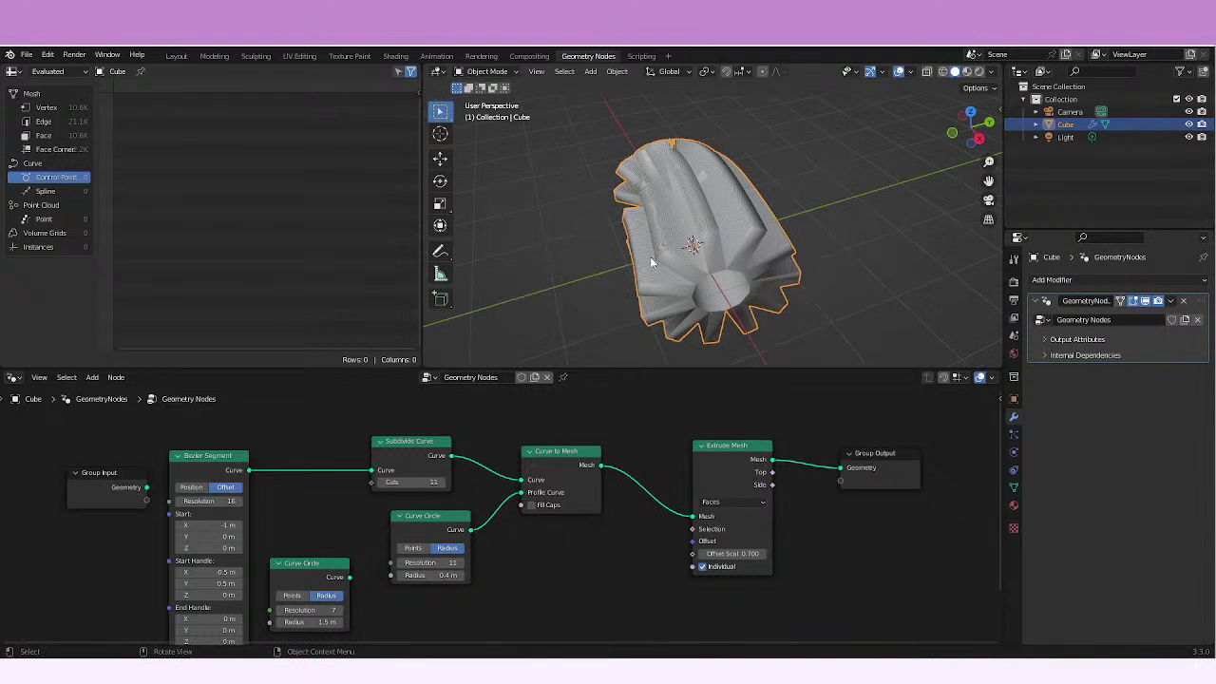
Step: Replace the Bezier Segment with a Quadratic Bezier node connected to the Curve input of Subdivide Curve
click(238, 463)
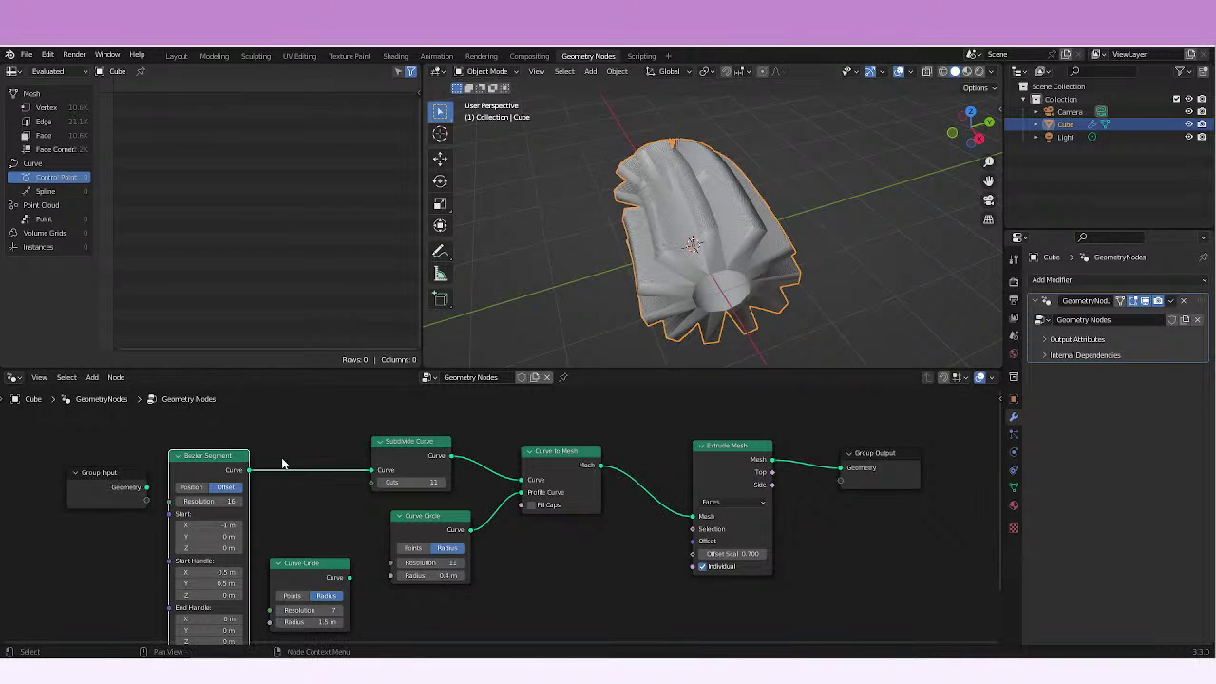
key(x)
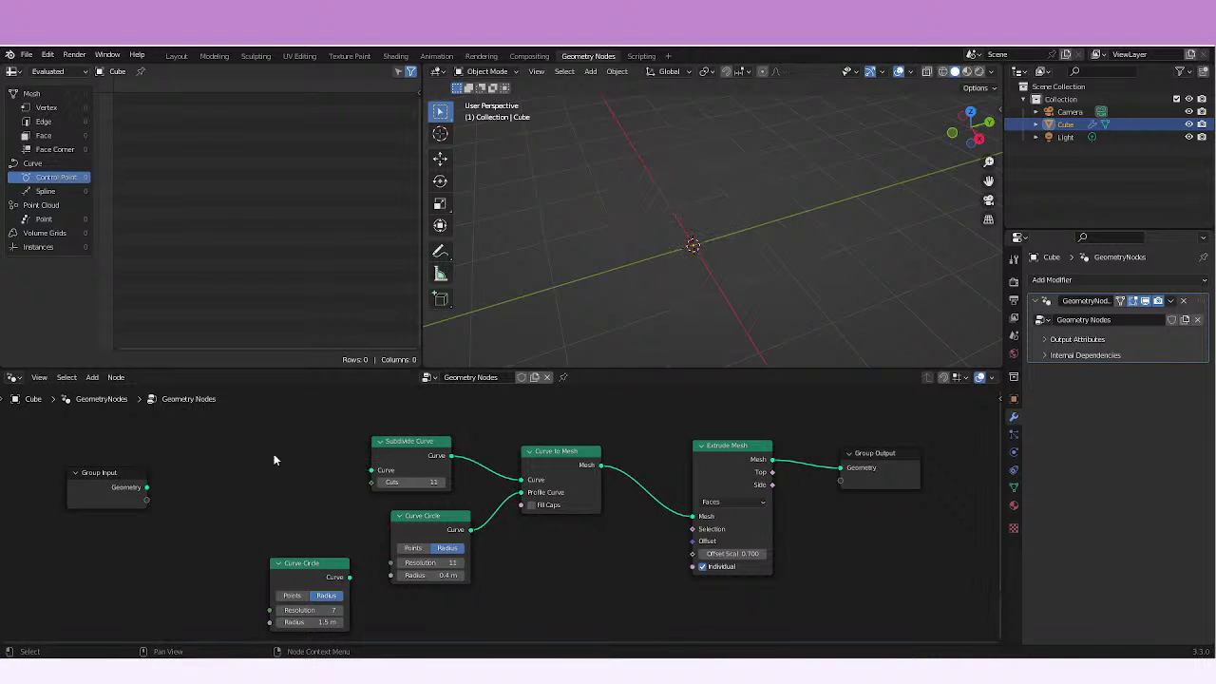
key(shift+a)
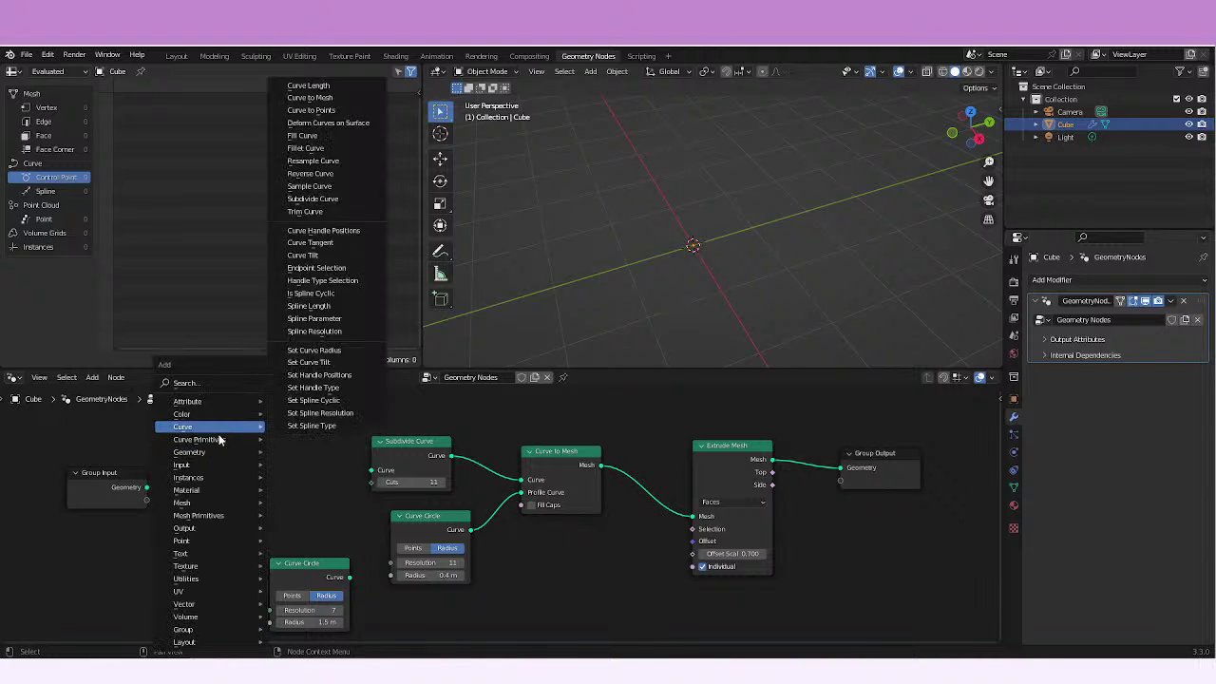
mouse_move(222, 443)
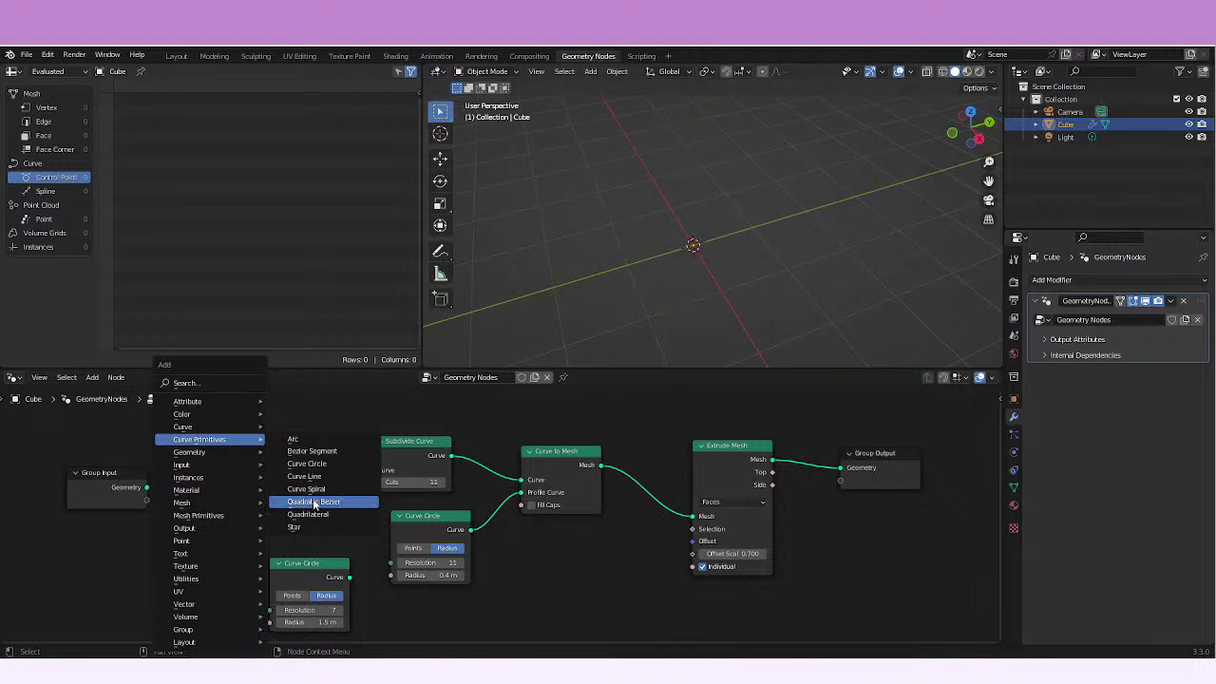
click(314, 501)
drag(258, 468, 373, 472)
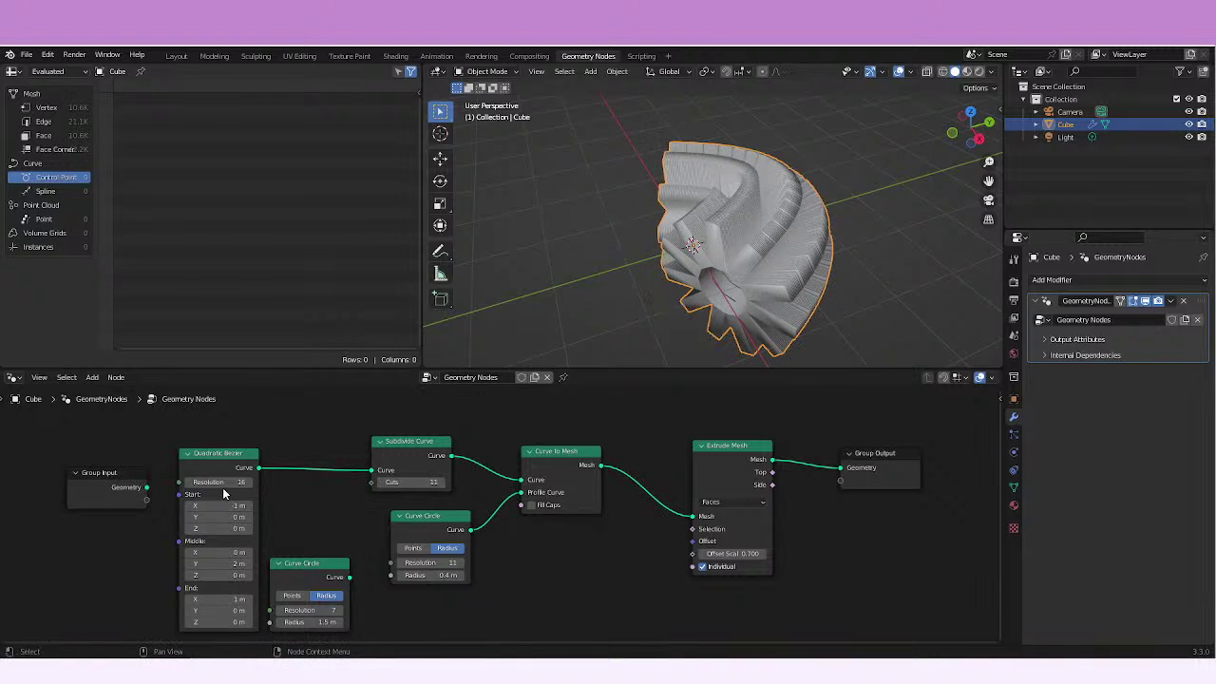
Step: Try Subdivide Curve cuts of 3 on the Quadratic Bezier and reduce the cuts to 0
click(401, 483)
text(3)
key(Return)
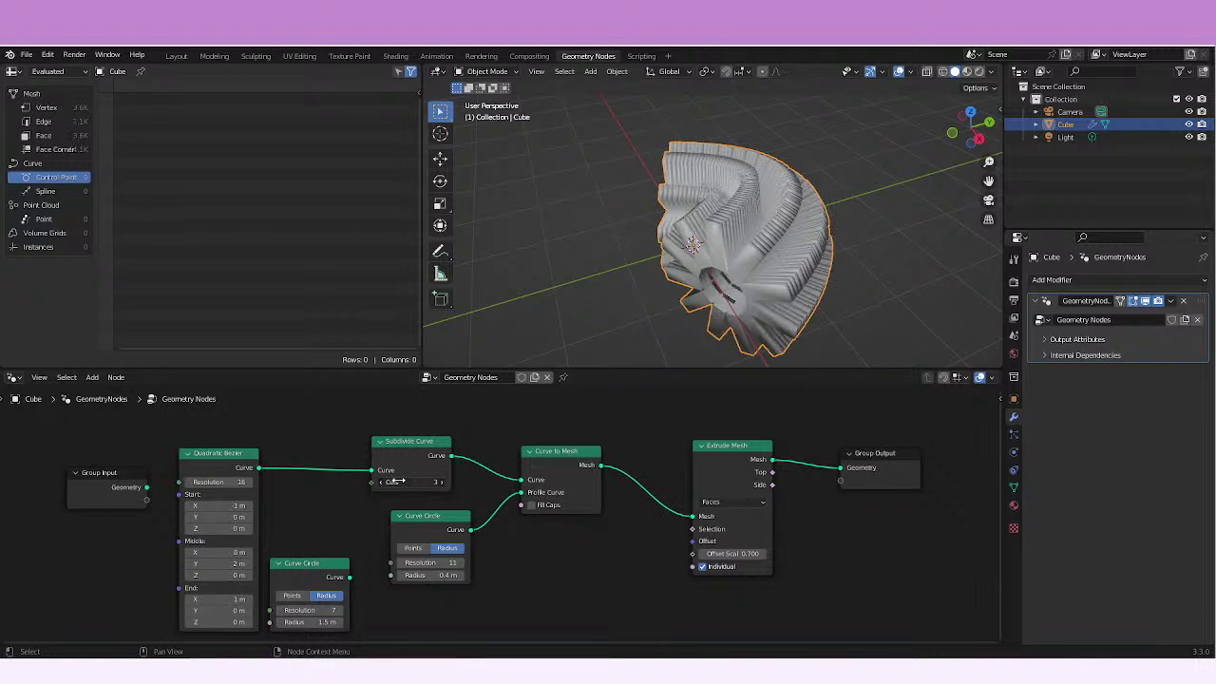
drag(400, 481, 268, 516)
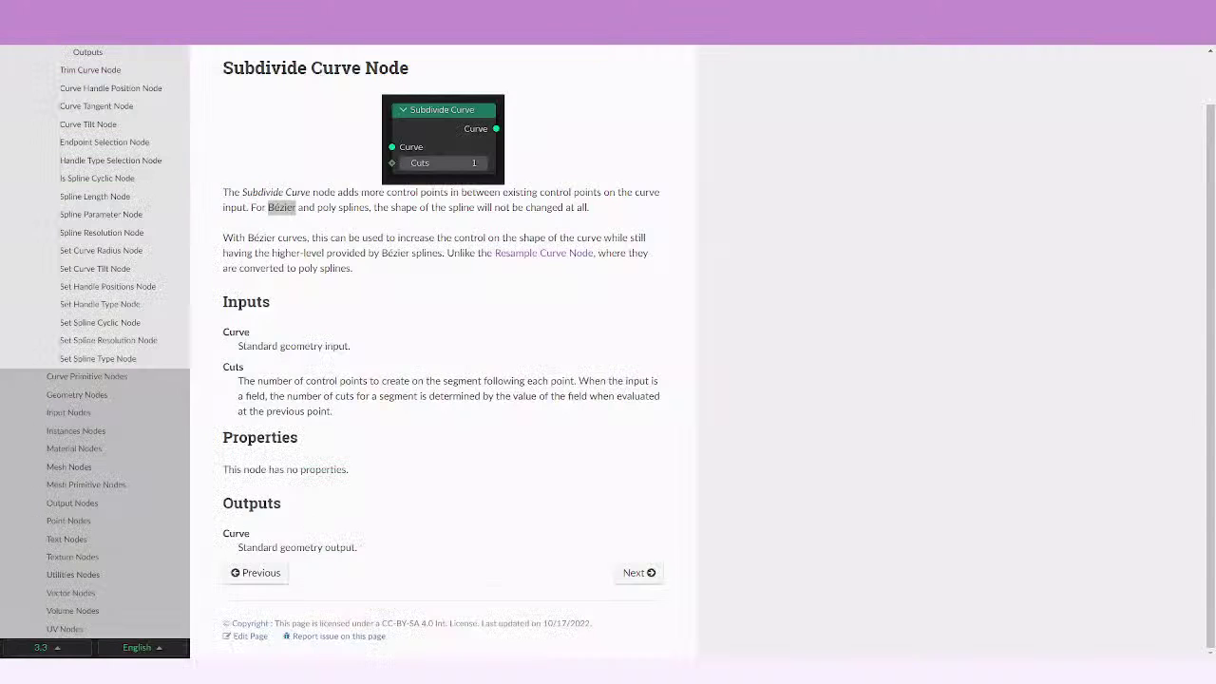
Step: Read the Cuts input description on the Subdivide Curve Node manual page, focusing on field values evaluated at the previous point
double_click(281, 207)
click(231, 315)
drag(524, 397, 586, 399)
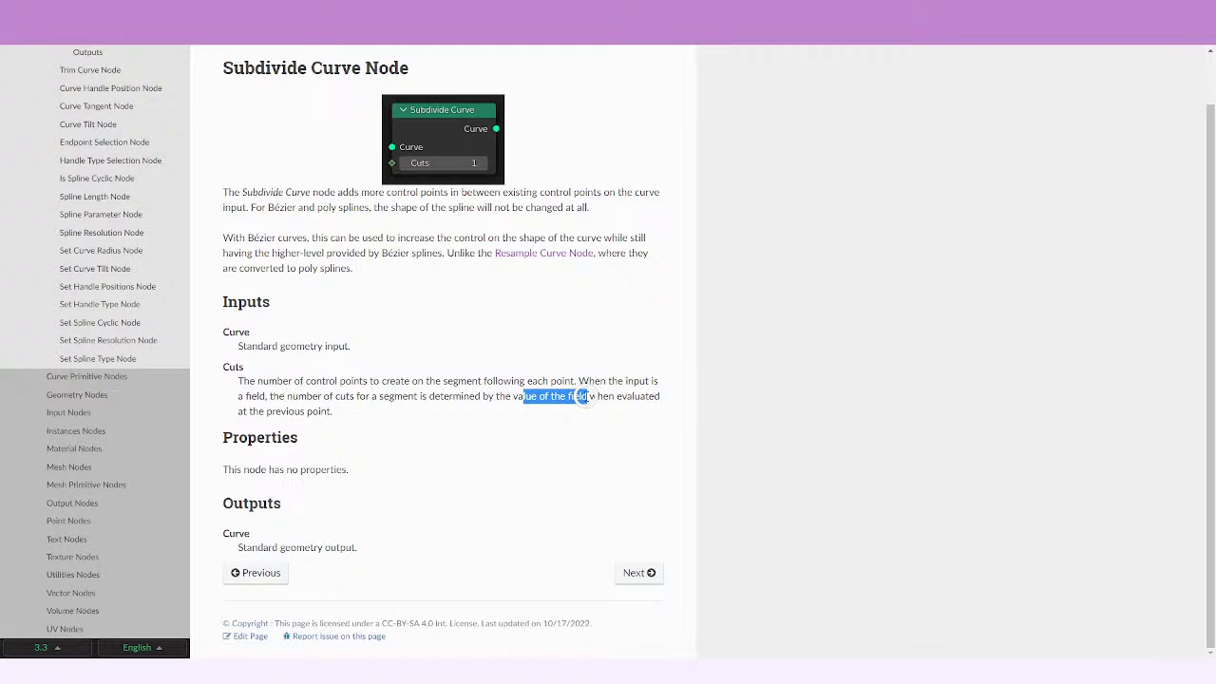
click(520, 424)
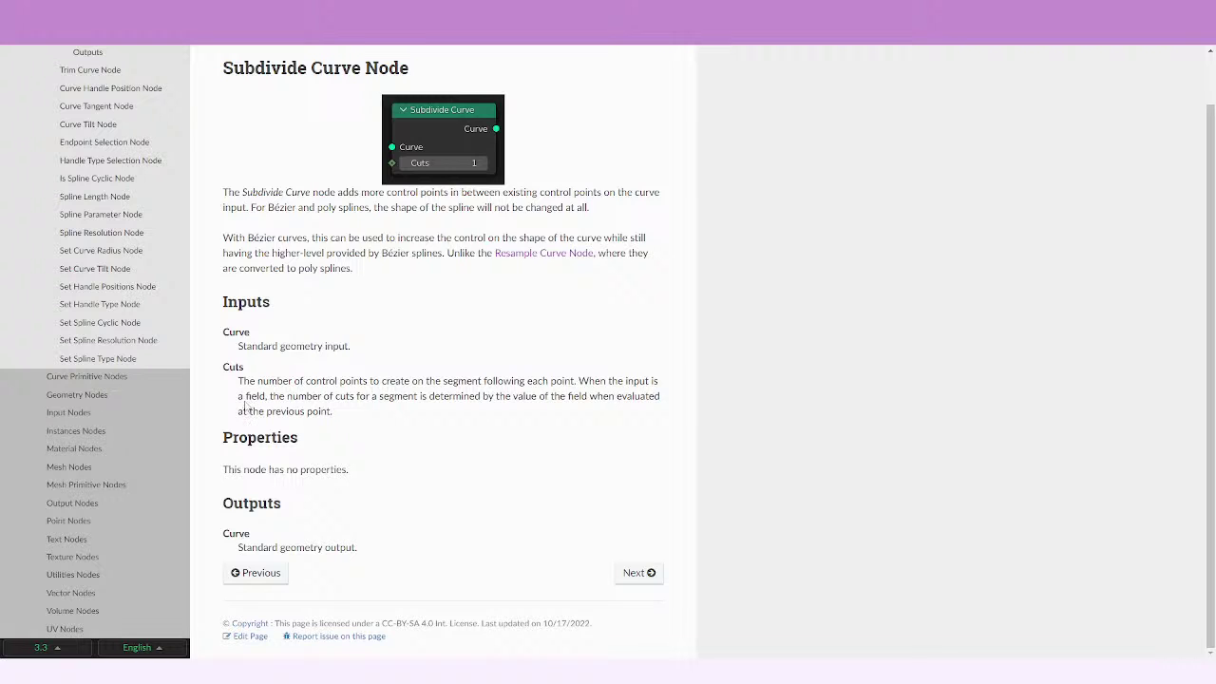
drag(246, 406, 346, 412)
right_click(346, 412)
click(316, 407)
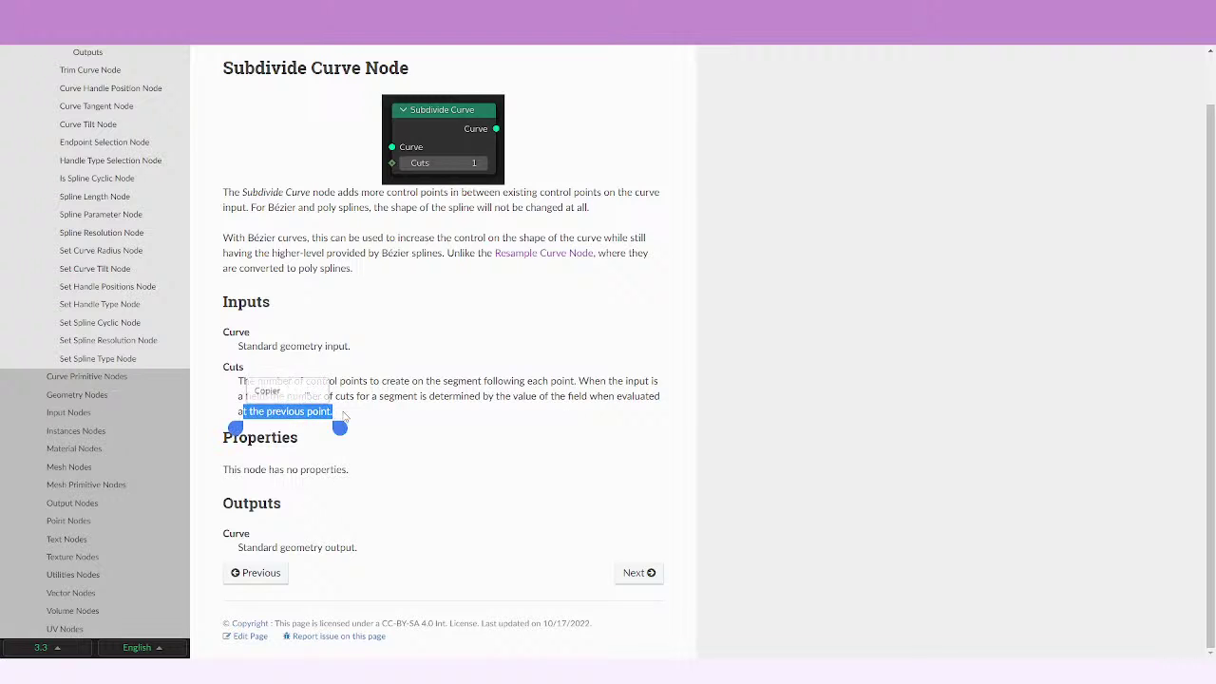
click(366, 414)
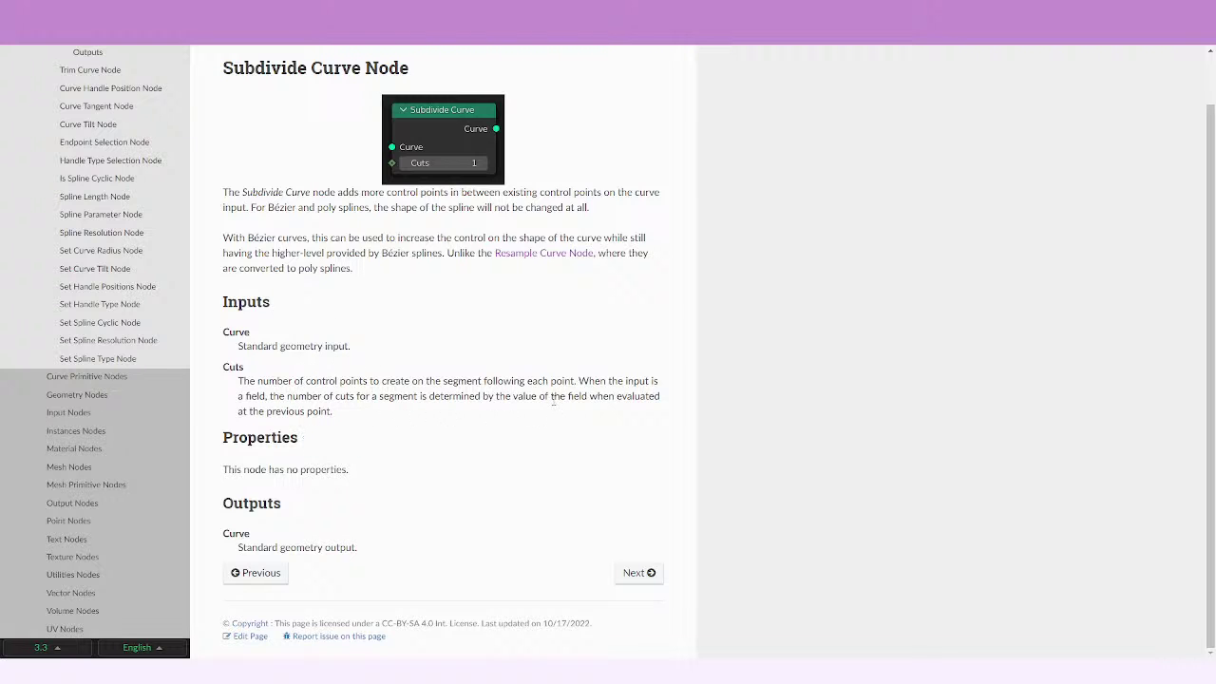
drag(599, 393, 661, 398)
click(455, 421)
drag(253, 409, 378, 414)
right_click(399, 414)
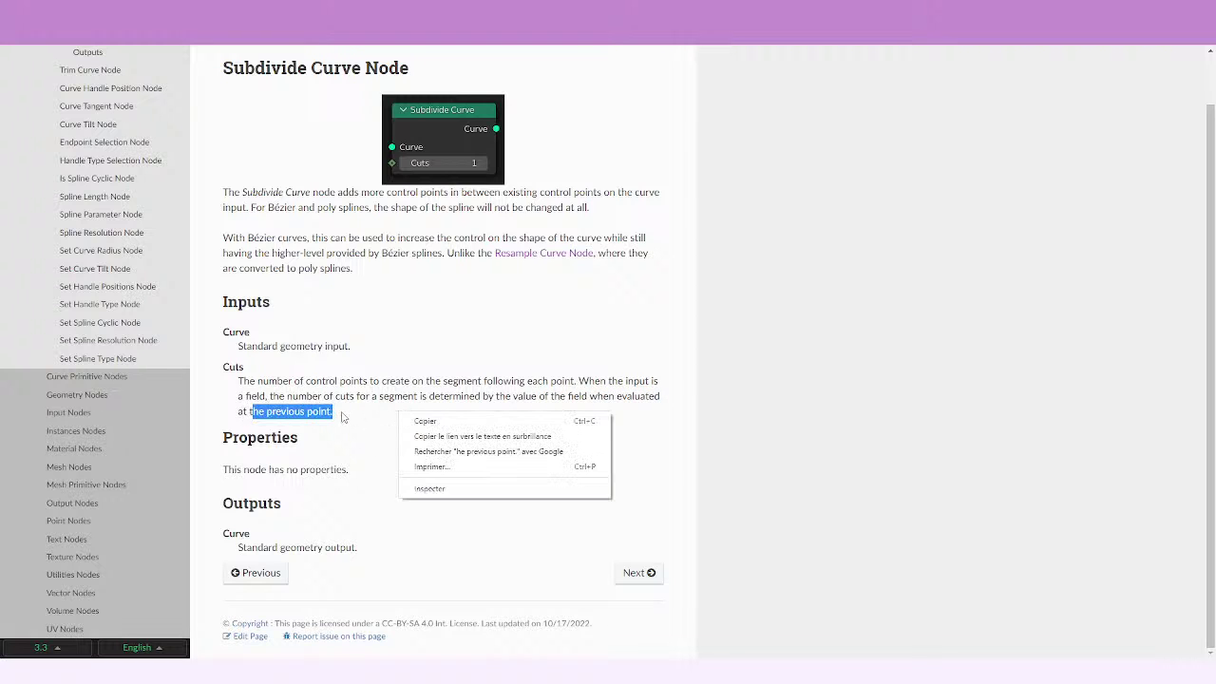
click(343, 415)
click(489, 432)
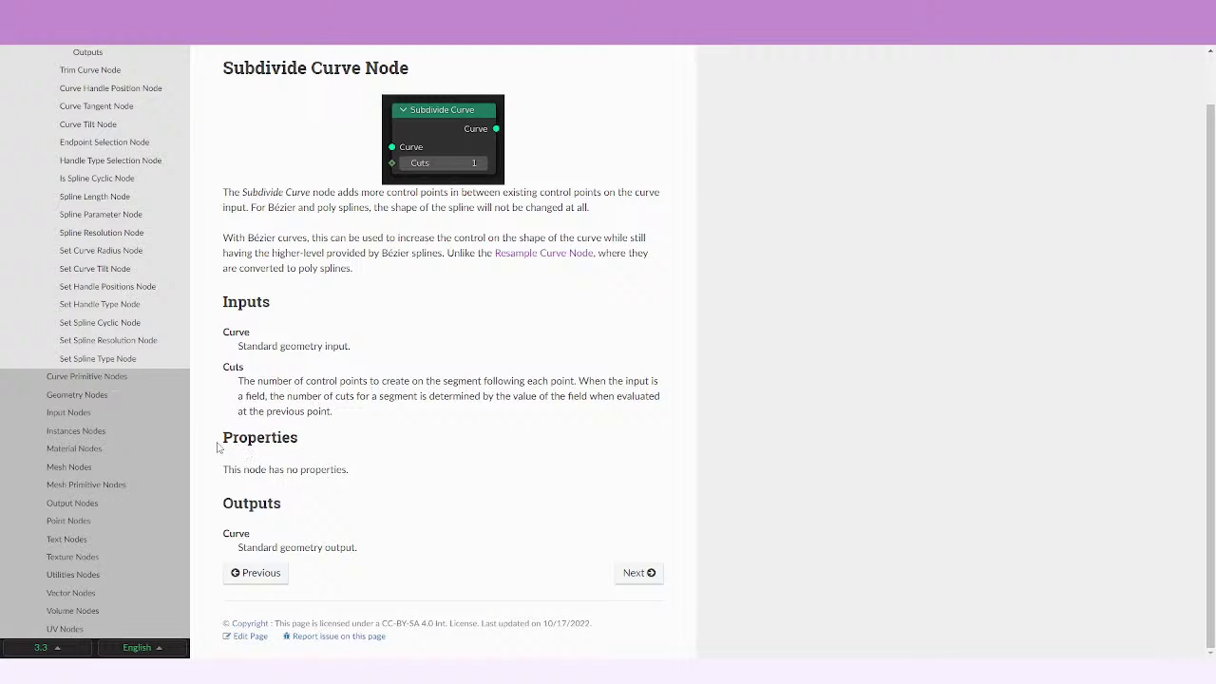
Step: Review the Properties and Outputs sections of the Subdivide Curve Node manual page
drag(217, 448, 343, 444)
right_click(345, 443)
click(230, 469)
drag(250, 538, 340, 545)
right_click(361, 547)
click(484, 472)
Step: Switch back to Blender, keep the Subdivide Curve cuts at 0 and set the Extrude Mesh offset scale to 0
click(378, 669)
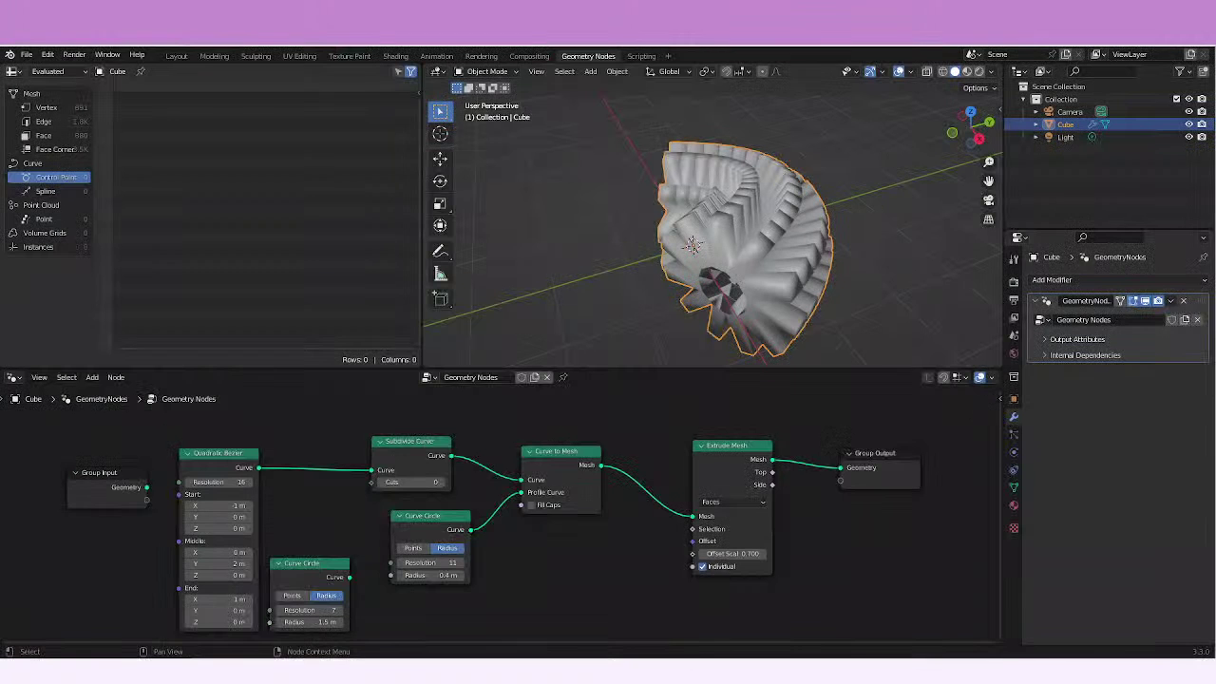
middle_drag(618, 467, 647, 462)
middle_drag(665, 323, 727, 211)
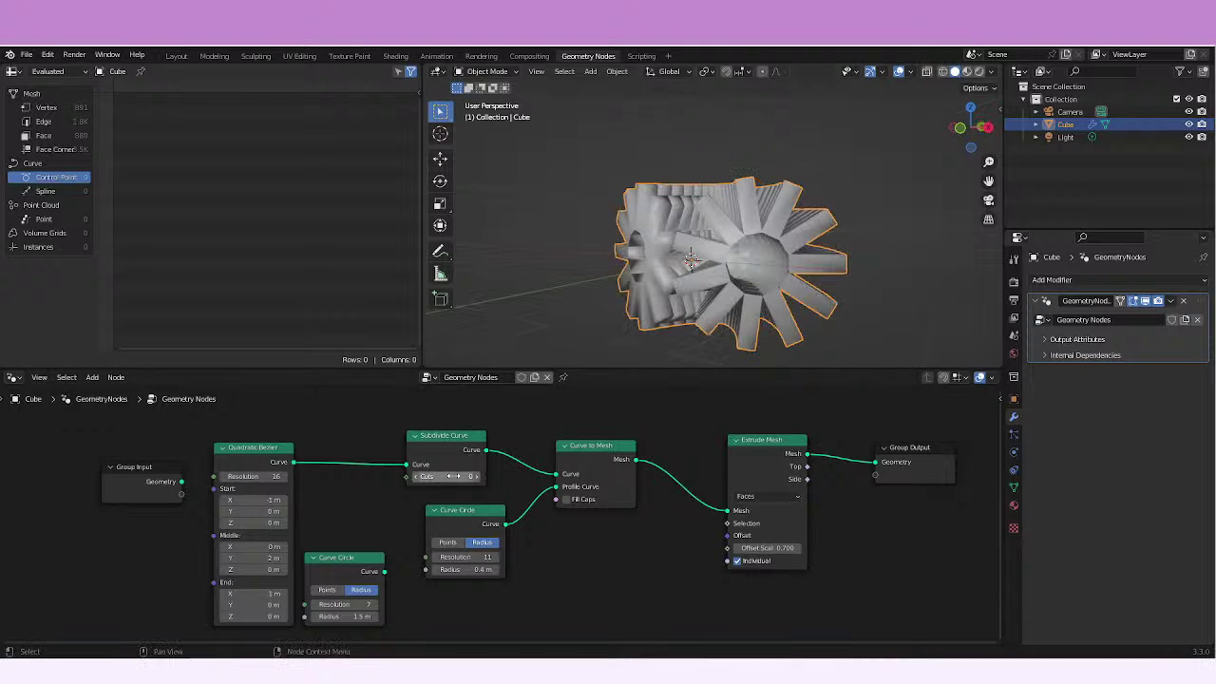
drag(453, 475, 399, 474)
drag(755, 548, 719, 548)
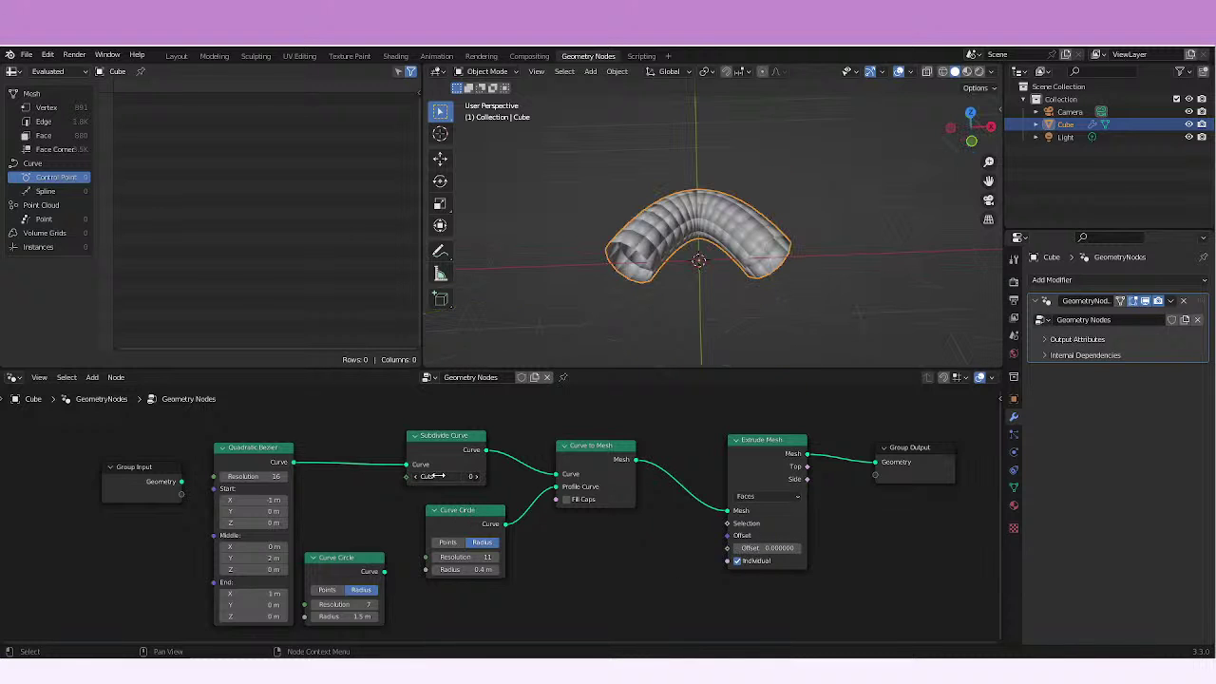
Step: Examine the unextruded Quadratic Bezier tube with Subdivide Curve cuts at 0, along with the complete node tree
mouse_move(440, 476)
mouse_down()
mouse_move(459, 476)
mouse_move(446, 476)
mouse_up()
middle_drag(689, 258, 676, 202)
middle_drag(523, 577, 632, 536)
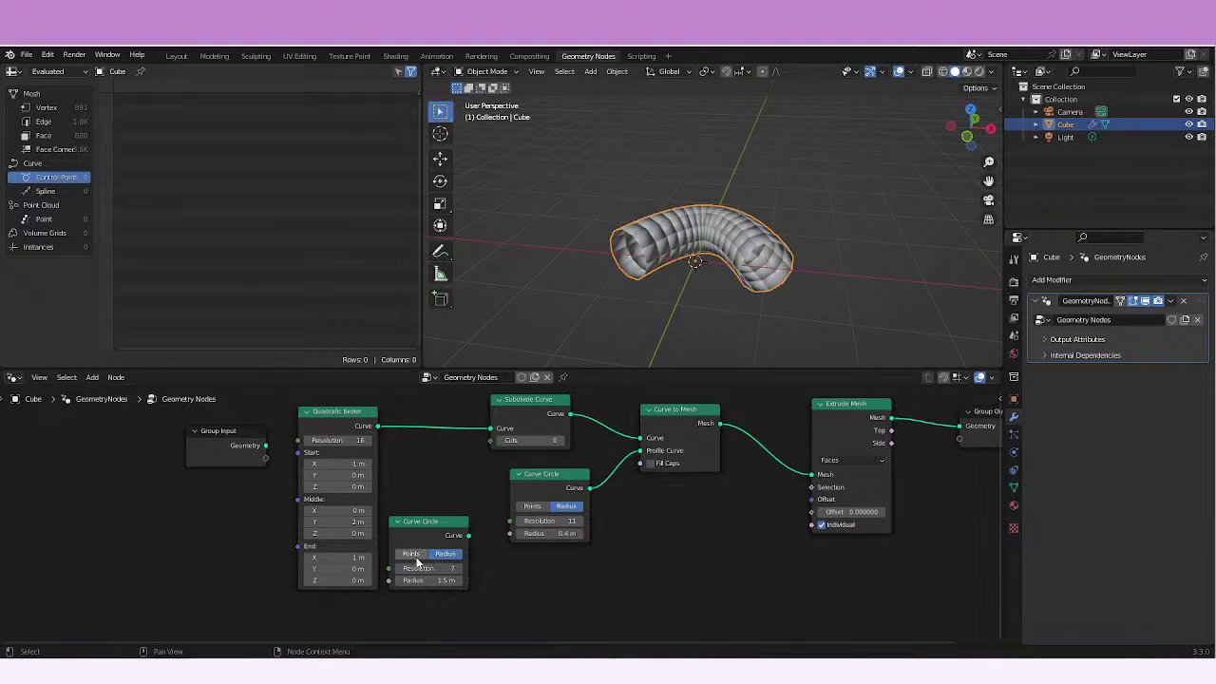
middle_drag(515, 576, 547, 564)
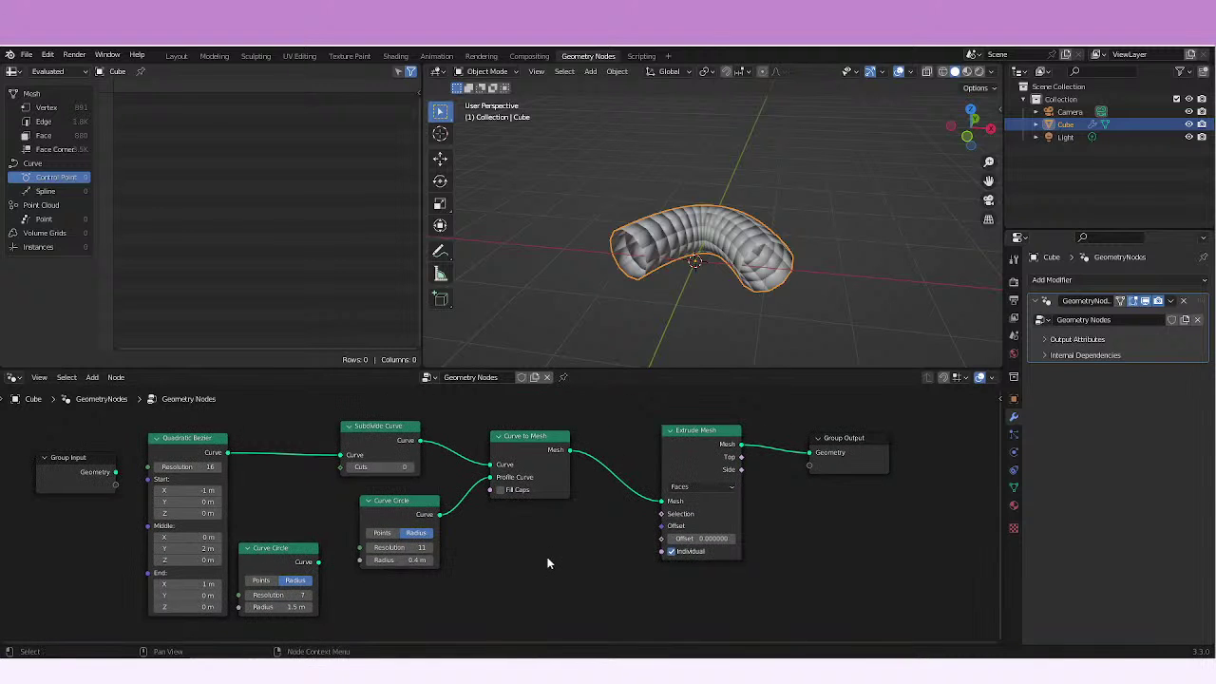
scroll(519, 574, down, 1)
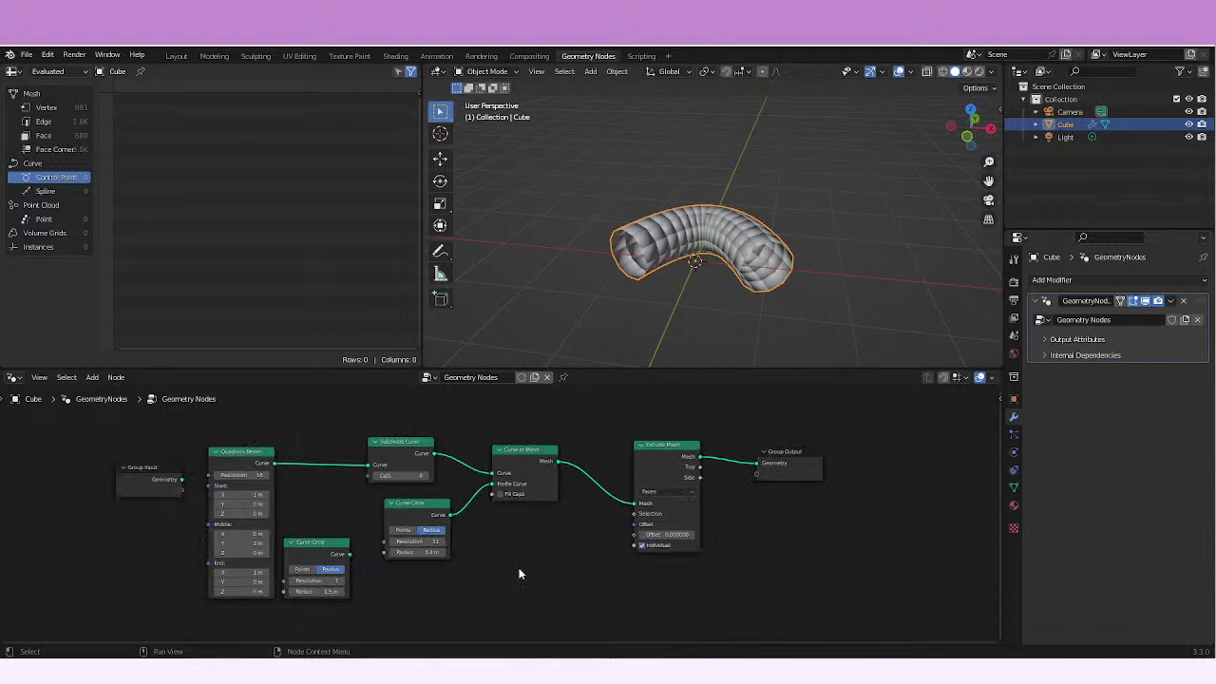